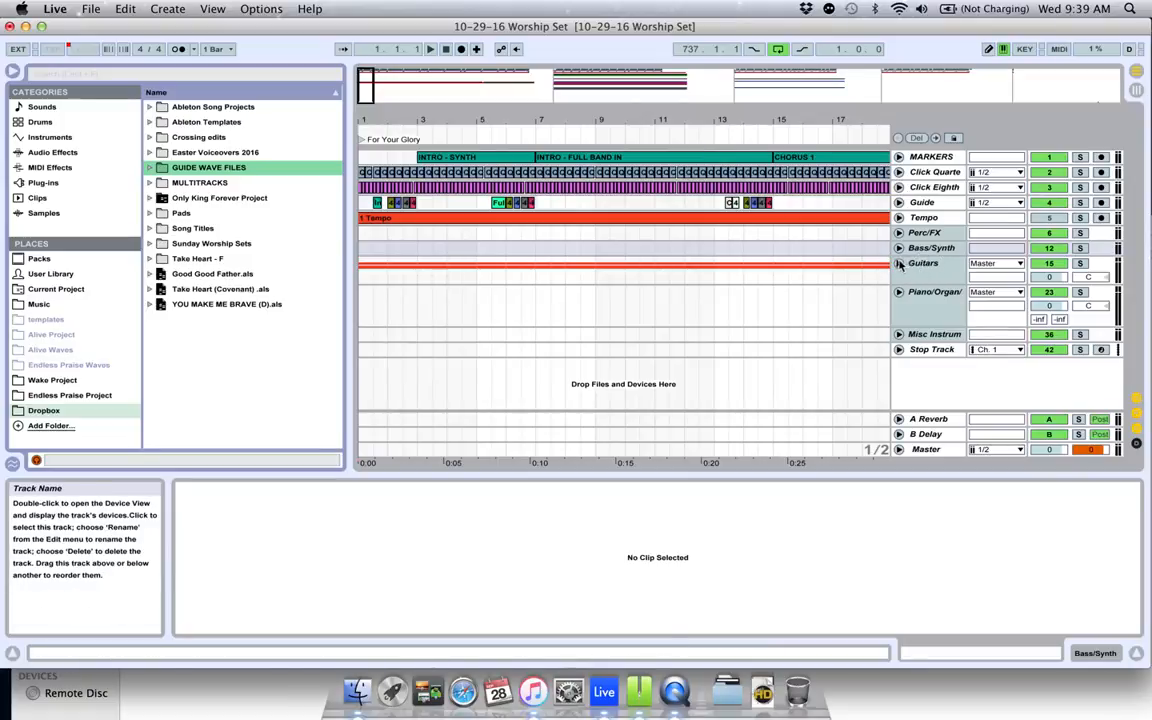
# Expand the Guitars group and lower the clip gain of the 17-Audio-1 clip on track 17 to -8.66 dB.
pyautogui.click(898, 264)
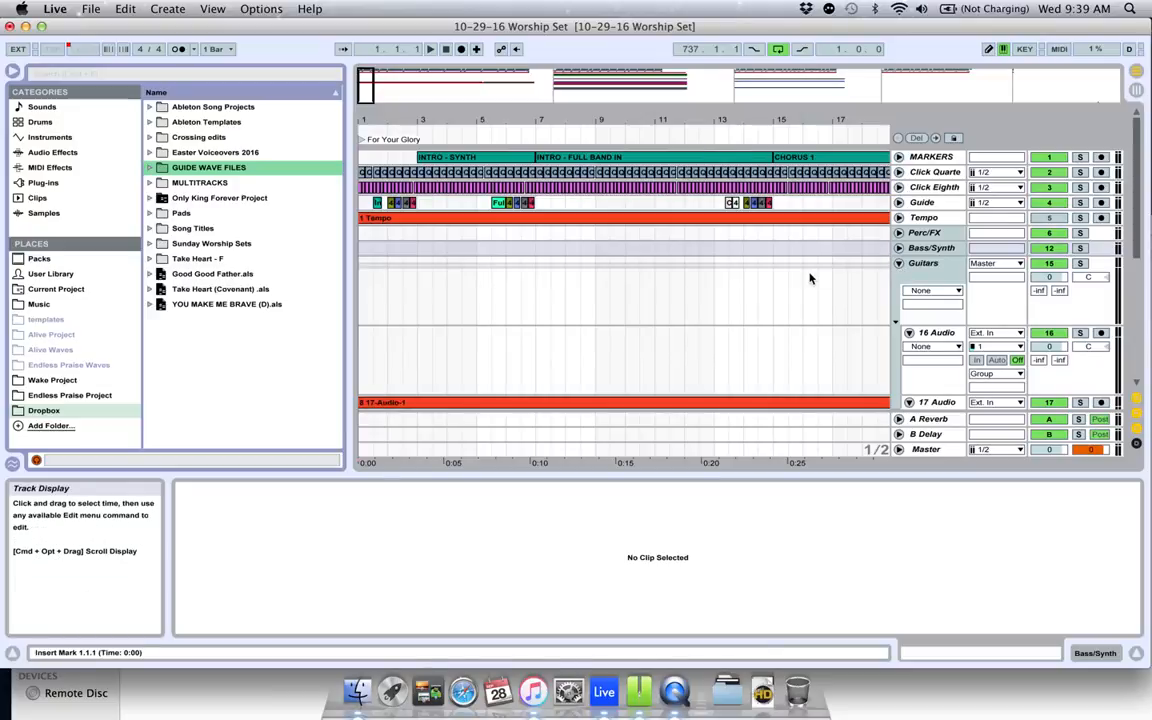
pyautogui.scroll(-5, 810, 278)
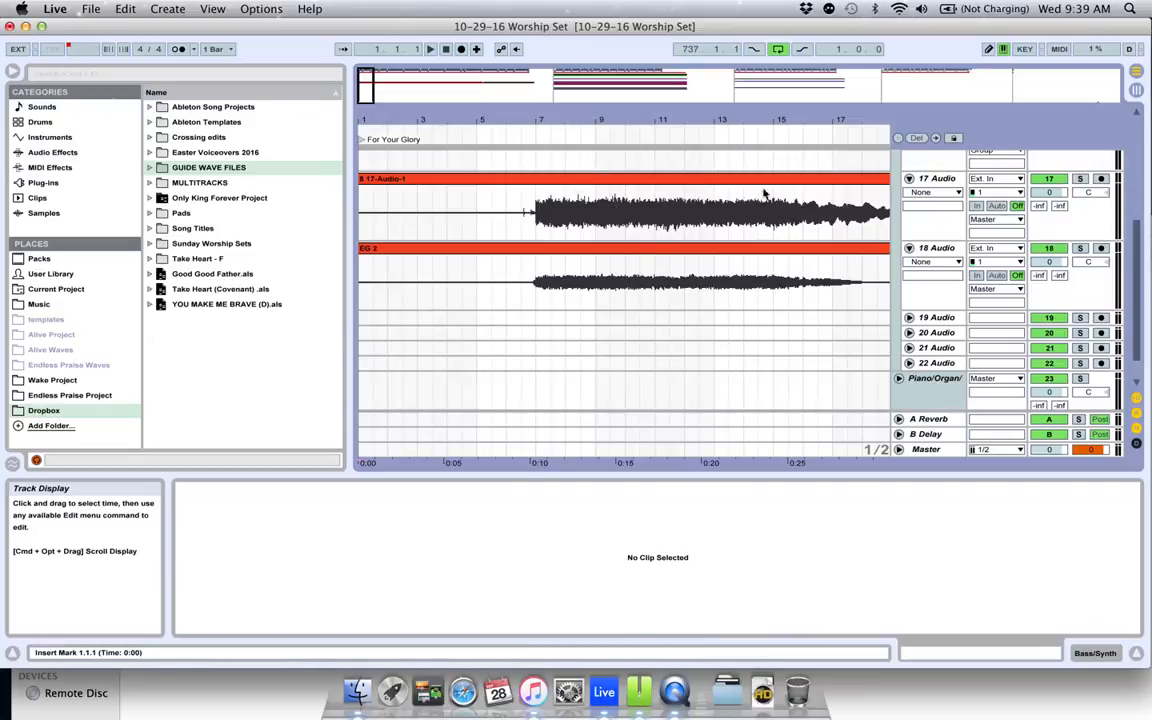
pyautogui.click(583, 182)
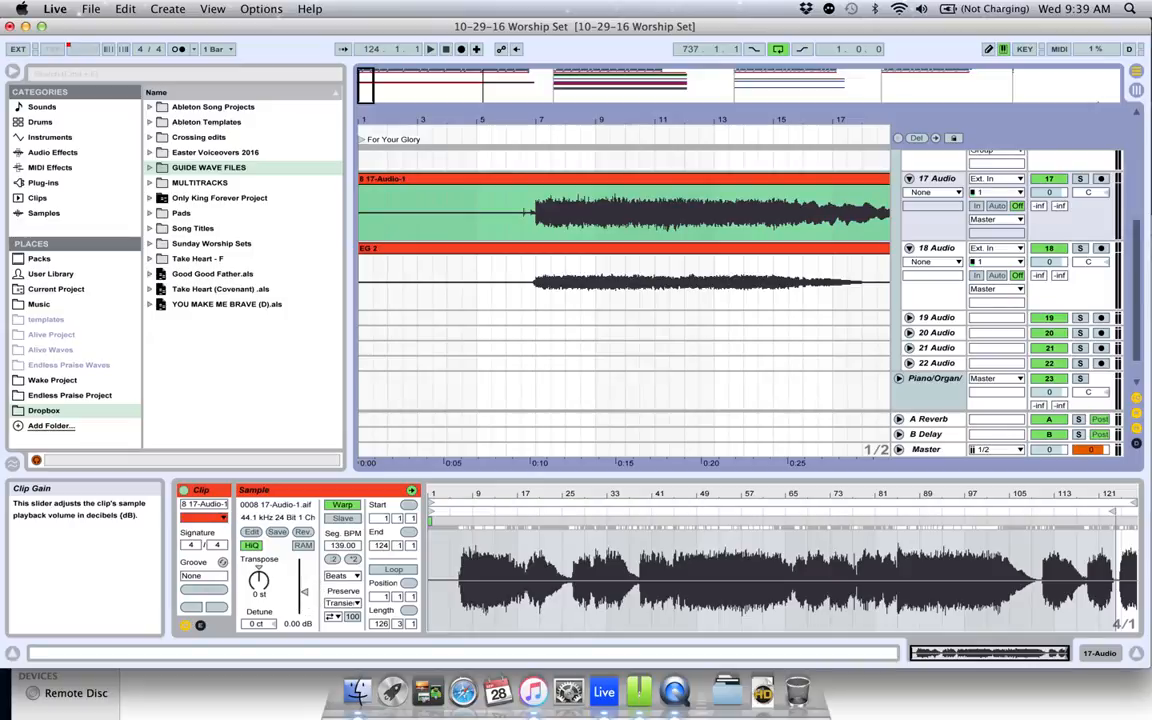
pyautogui.moveTo(303, 591); pyautogui.dragTo(303, 602)
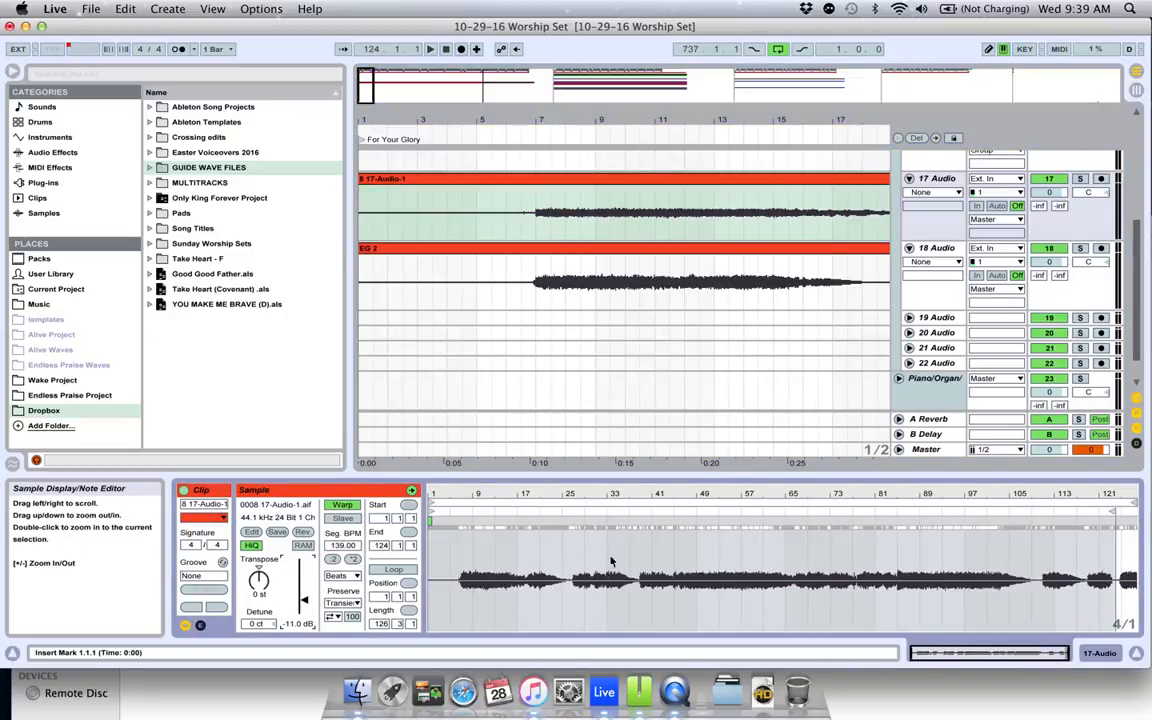
pyautogui.moveTo(303, 597); pyautogui.dragTo(303, 599)
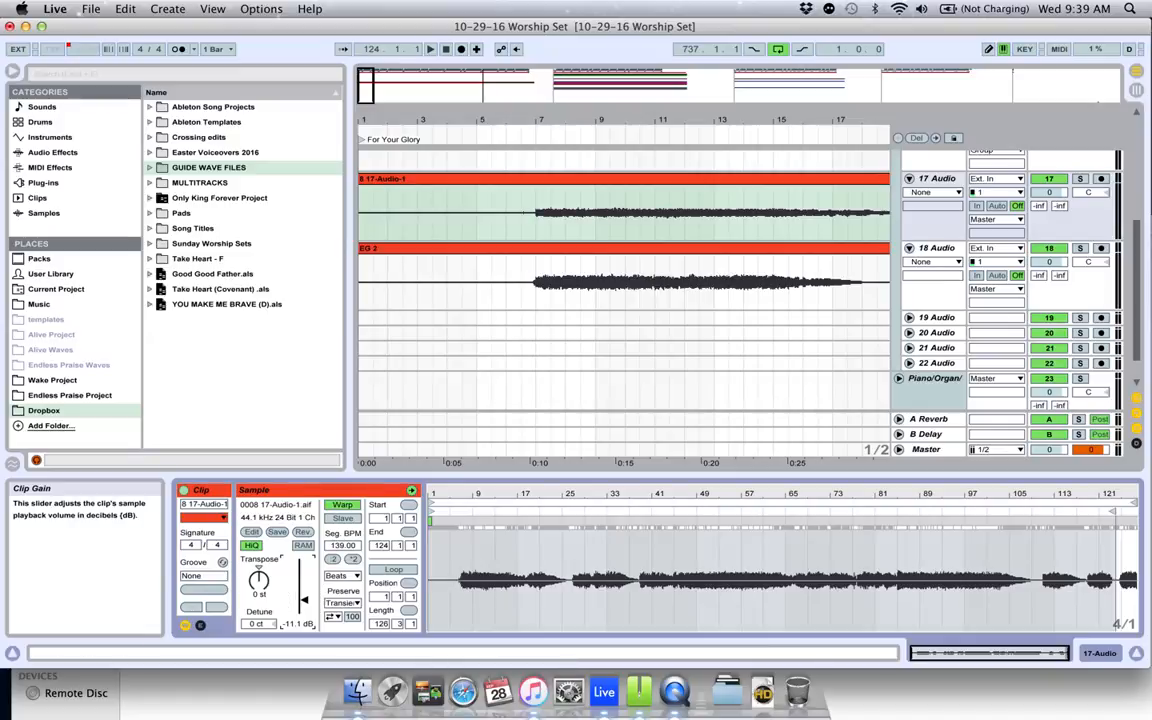
pyautogui.moveTo(303, 600)
pyautogui.mouseDown()
pyautogui.moveTo(303, 585)
pyautogui.moveTo(303, 598)
pyautogui.mouseUp()
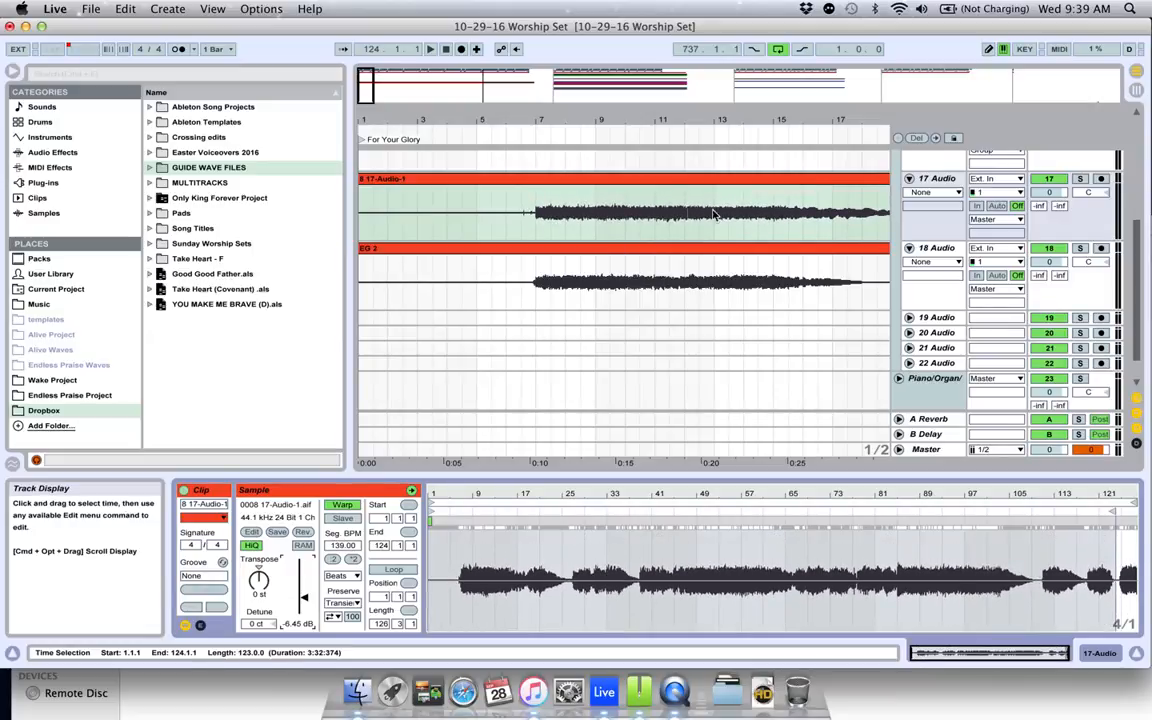
pyautogui.moveTo(303, 598); pyautogui.dragTo(303, 601)
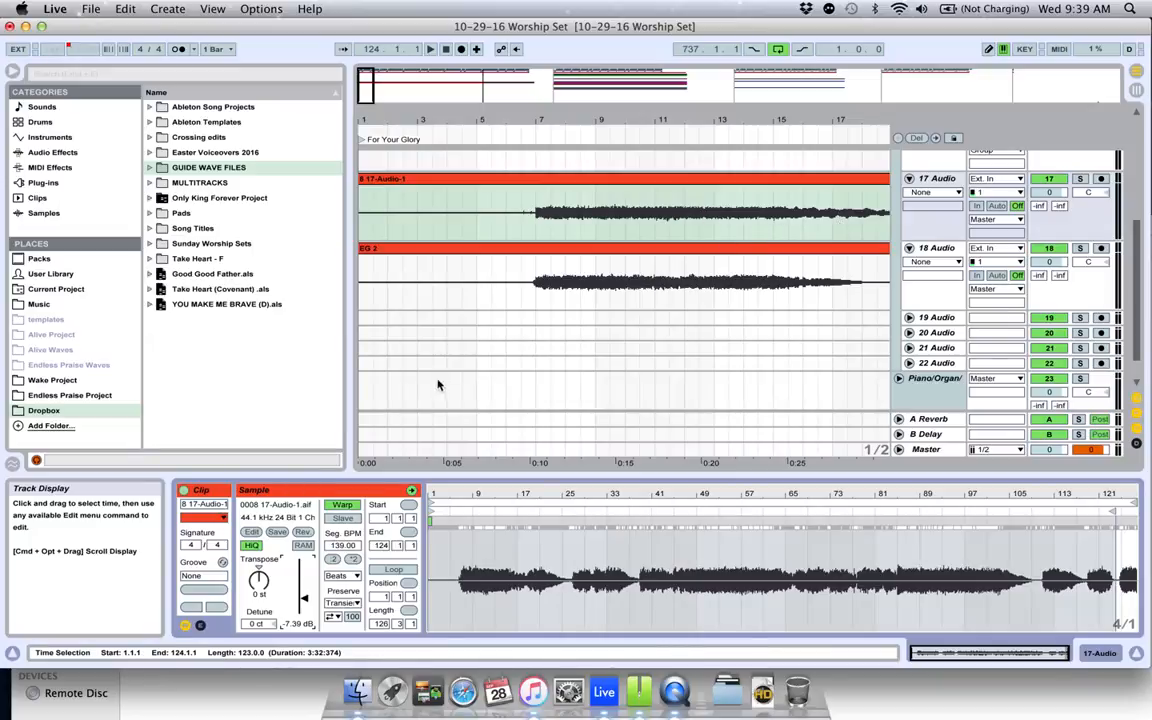
pyautogui.moveTo(304, 598); pyautogui.dragTo(304, 602)
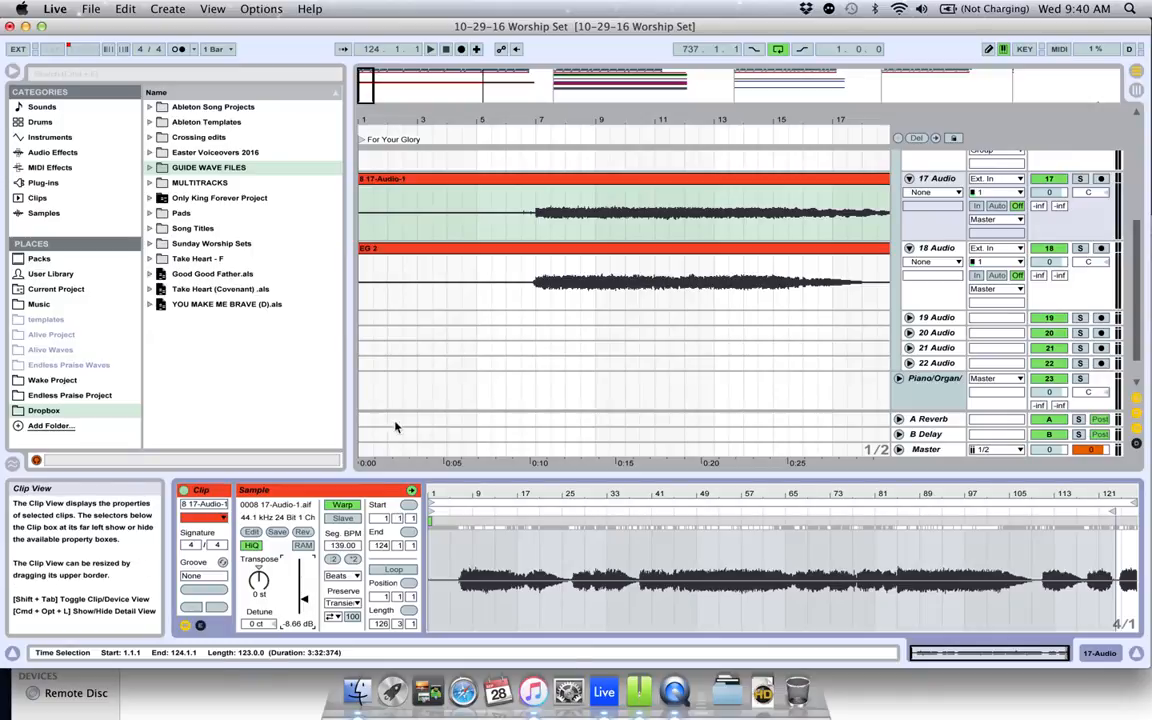
pyautogui.click(478, 336)
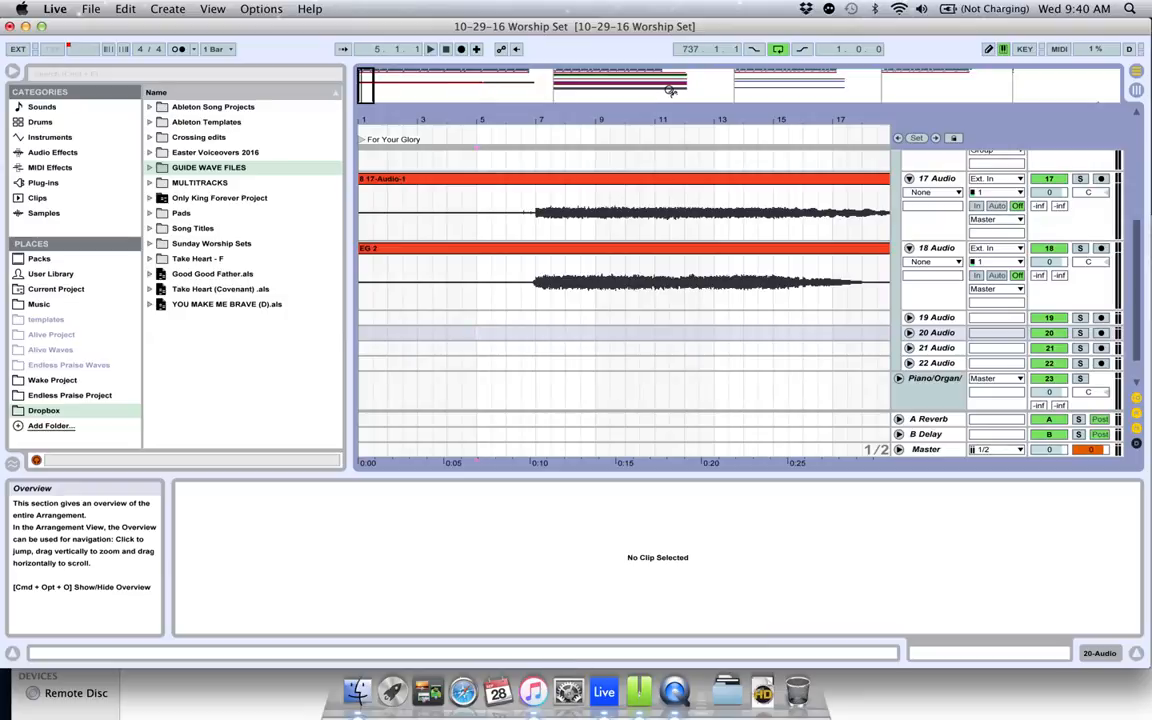
# Cut the empty time from bar 325 to about bar 367, ahead of the Greater locator, out of the arrangement.
pyautogui.press('3')
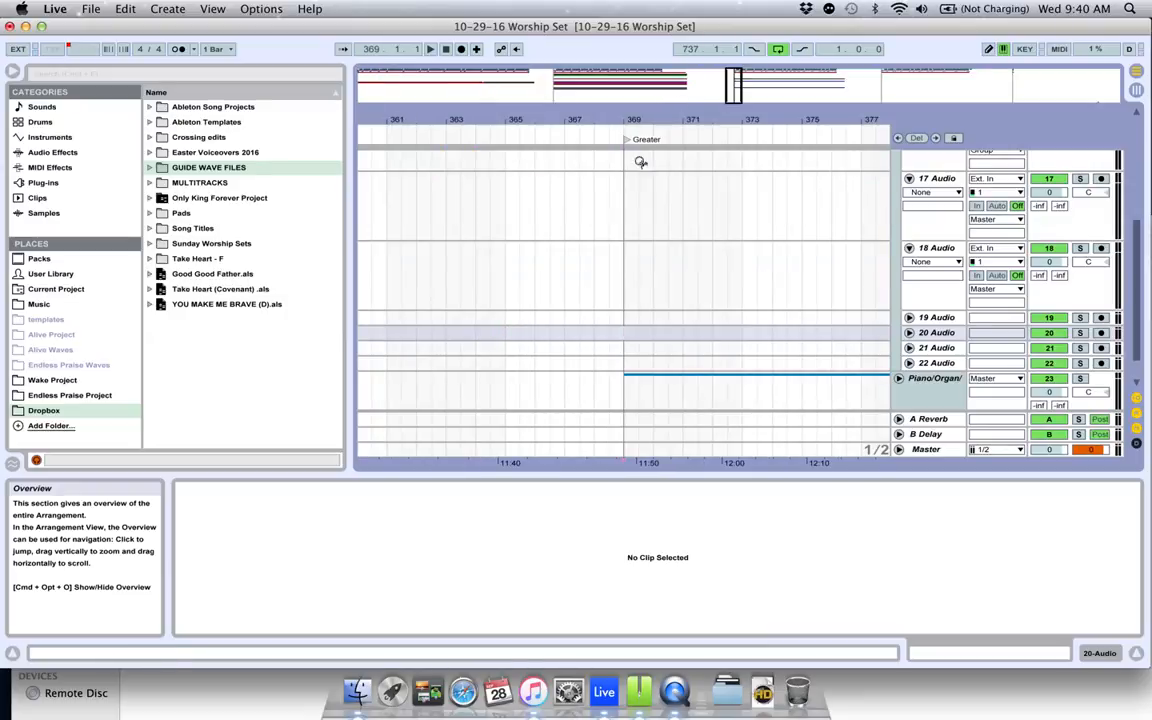
pyautogui.moveTo(711, 119); pyautogui.dragTo(711, 53)
pyautogui.scroll(6, 566, 291)
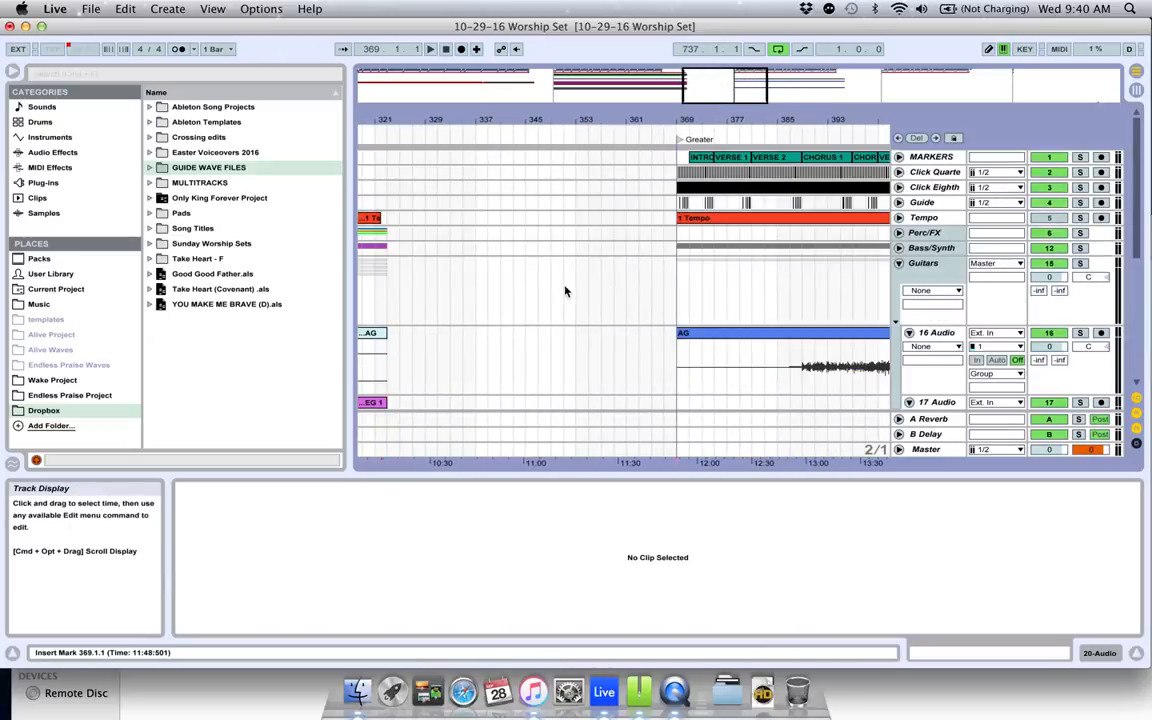
pyautogui.click(400, 160)
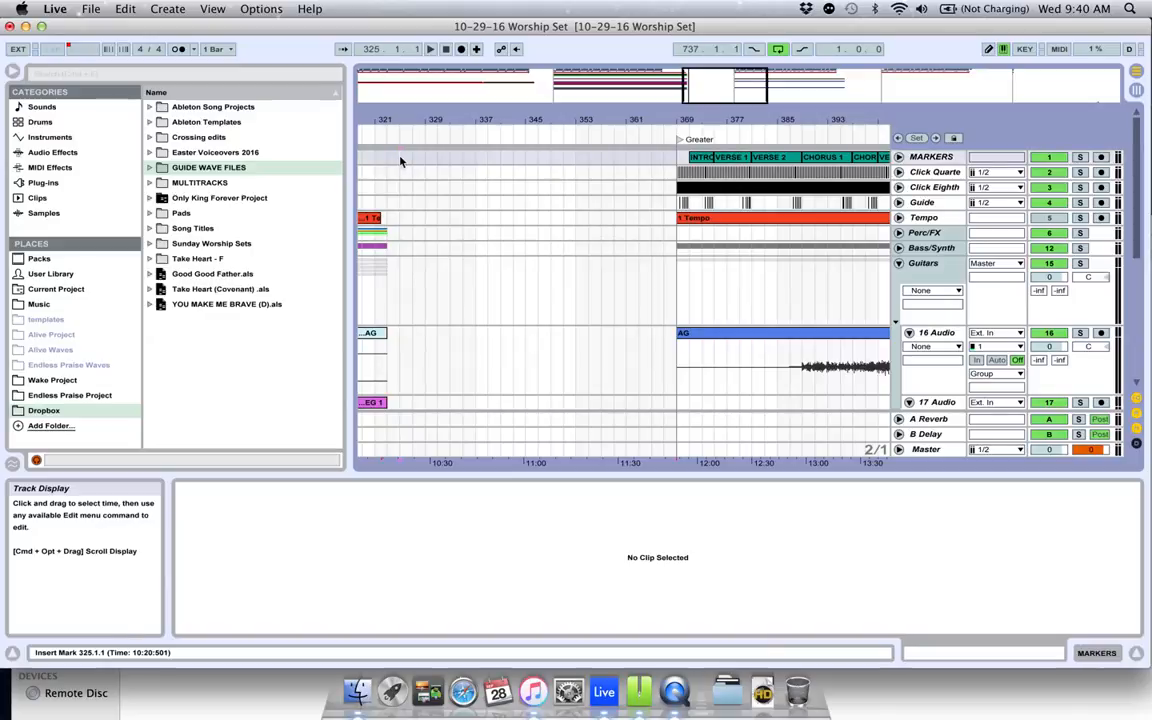
pyautogui.moveTo(400, 160); pyautogui.dragTo(662, 157)
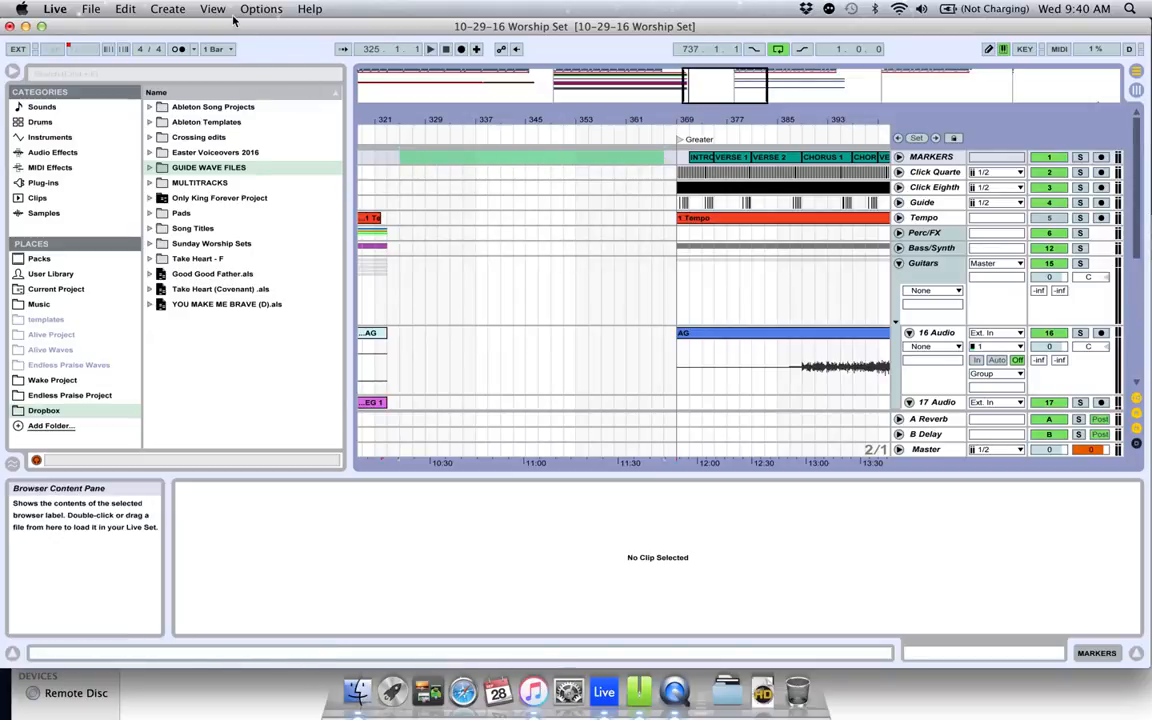
pyautogui.click(126, 9)
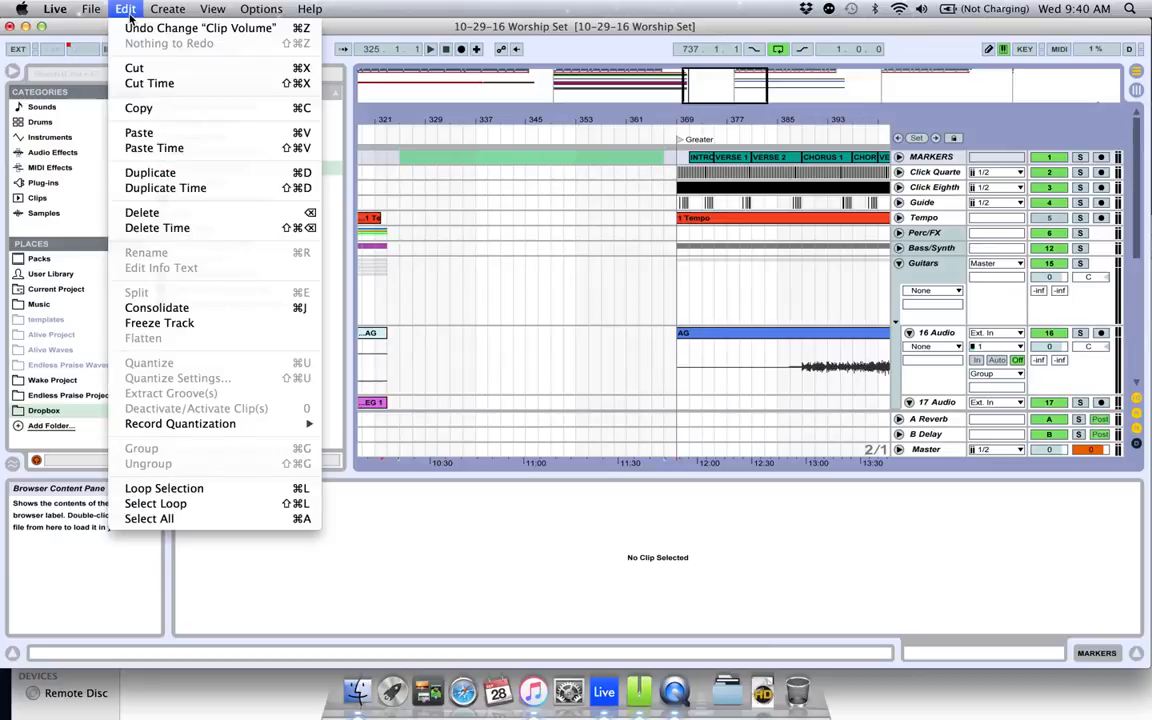
pyautogui.click(148, 84)
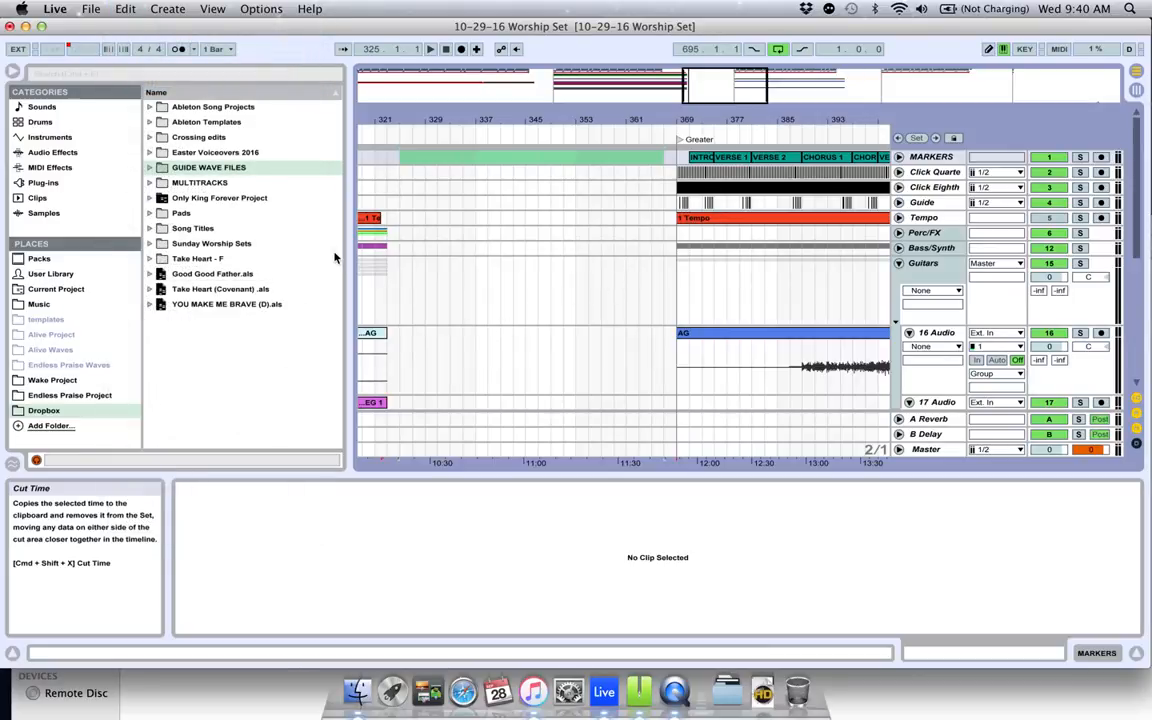
# Duplicate the two bars of empty time from bar 324 to bar 326 before the Greater locator.
pyautogui.hscroll(-5, 522, 311)
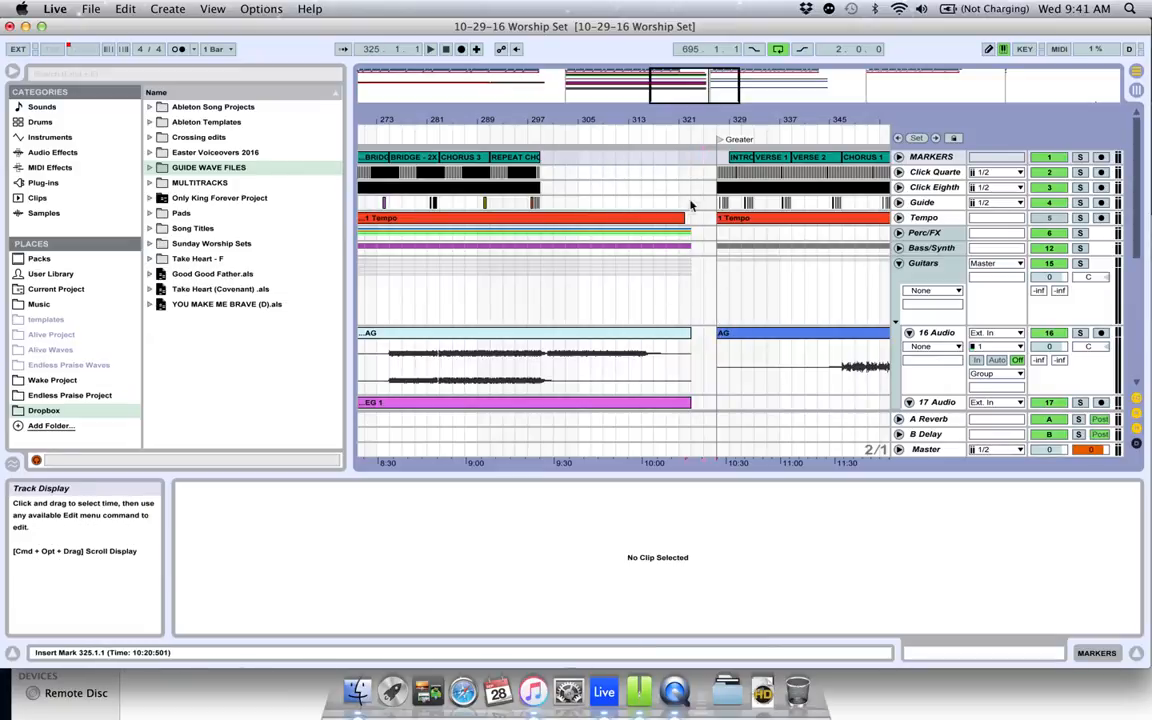
pyautogui.moveTo(702, 98); pyautogui.dragTo(702, 168)
pyautogui.hscroll(4, 683, 188)
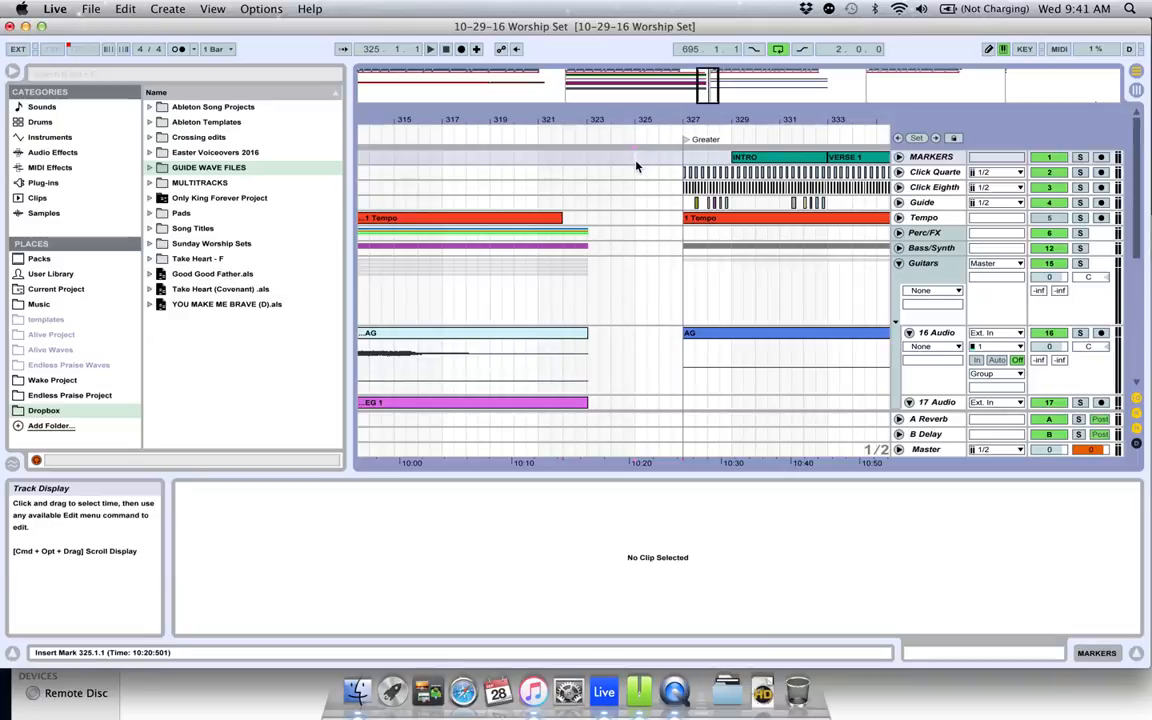
pyautogui.moveTo(704, 87); pyautogui.dragTo(745, 166)
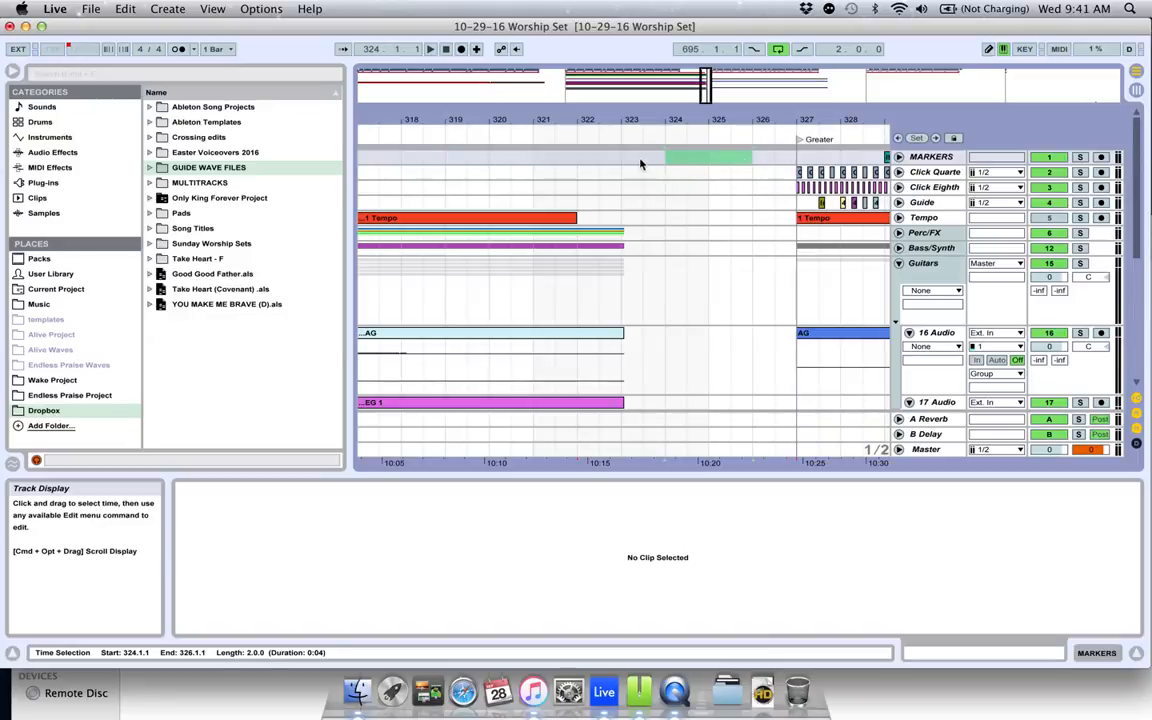
pyautogui.click(127, 10)
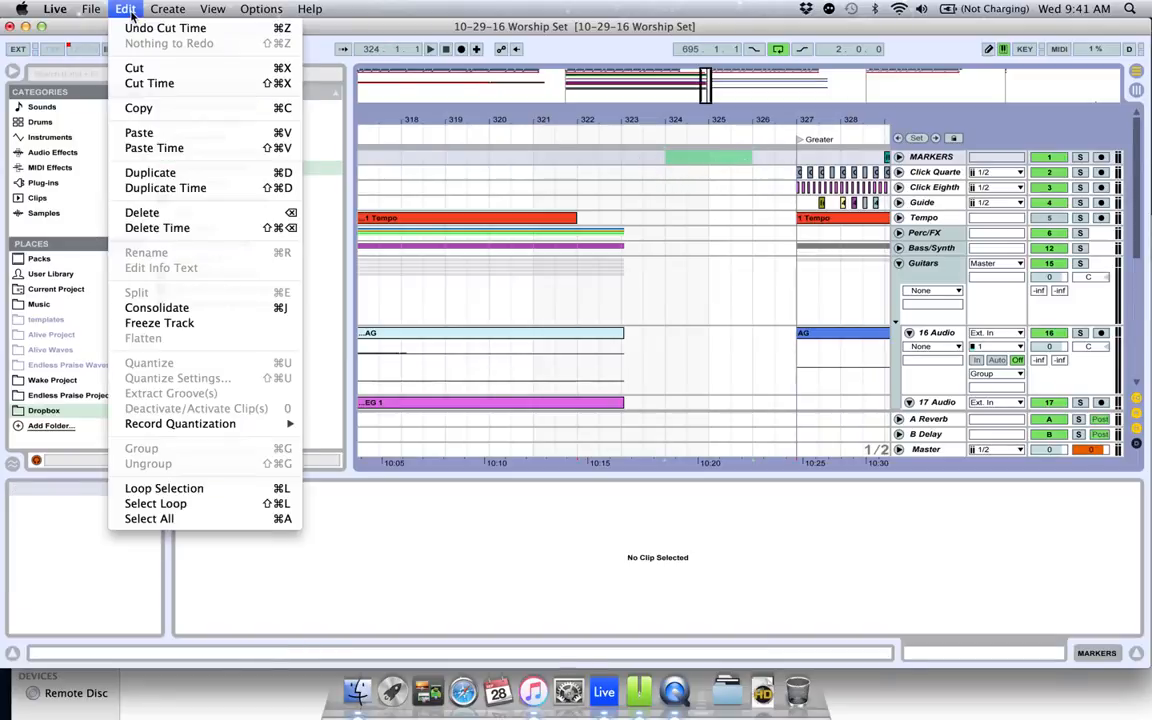
pyautogui.click(157, 189)
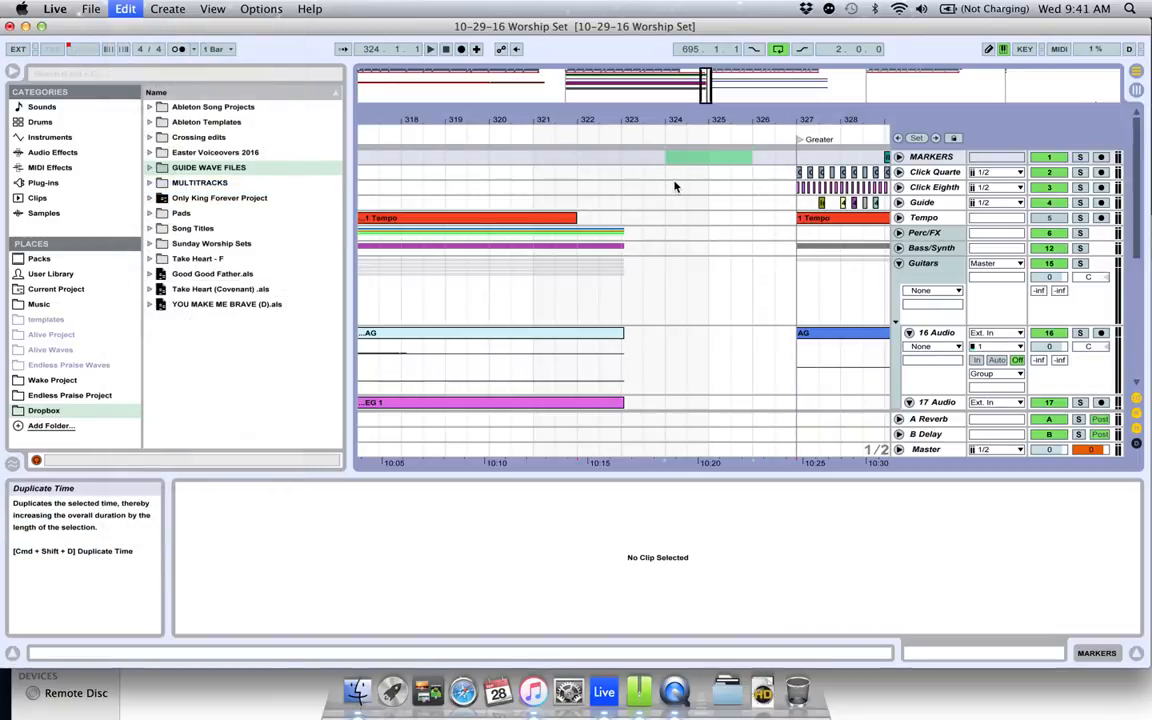
pyautogui.hscroll(5, 774, 204)
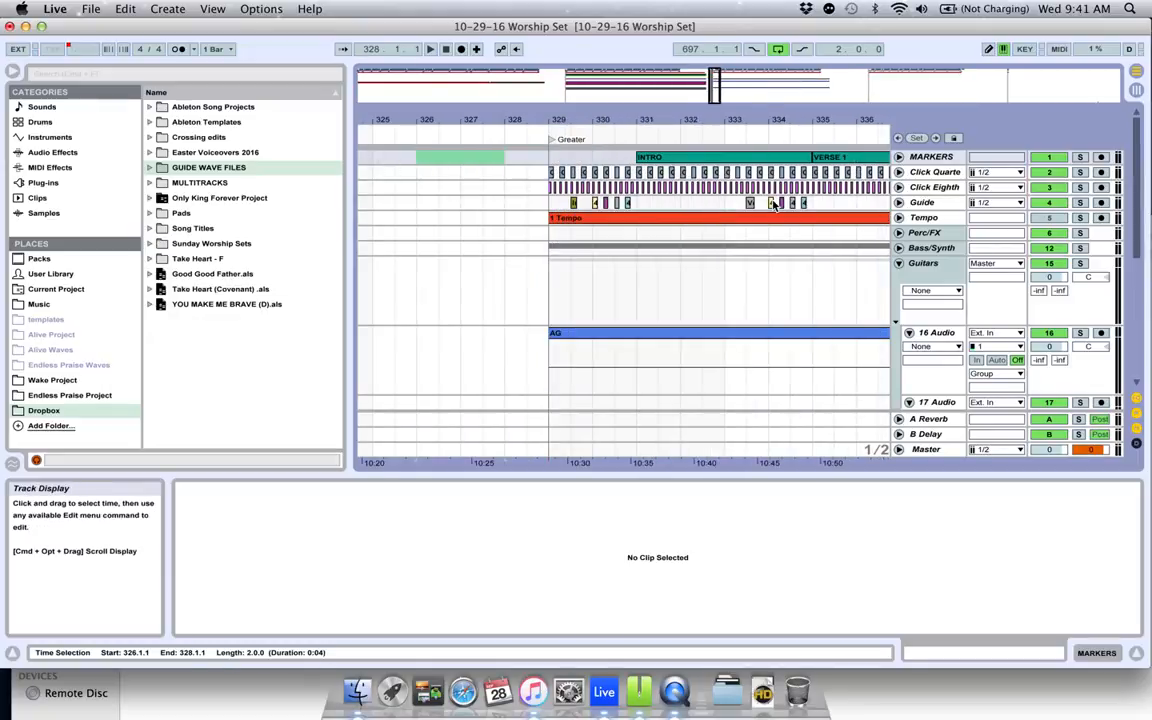
pyautogui.hscroll(-5, 824, 237)
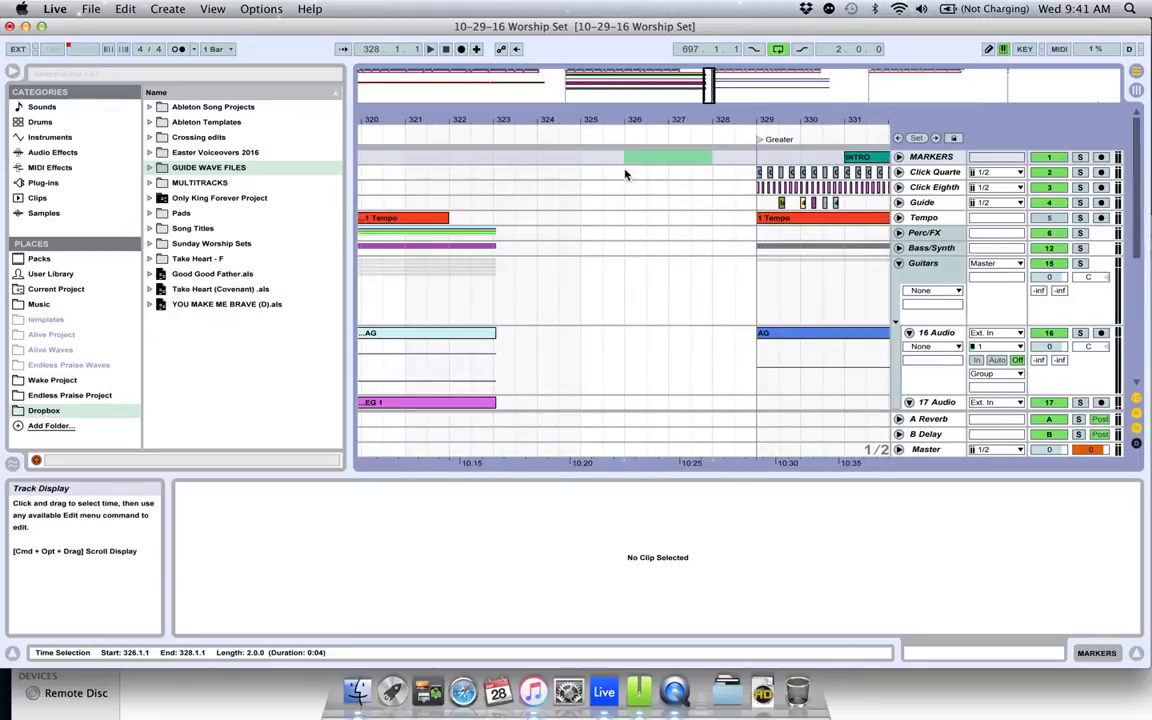
# Clear the time selection and collapse the Guitars track group.
pyautogui.click(599, 171)
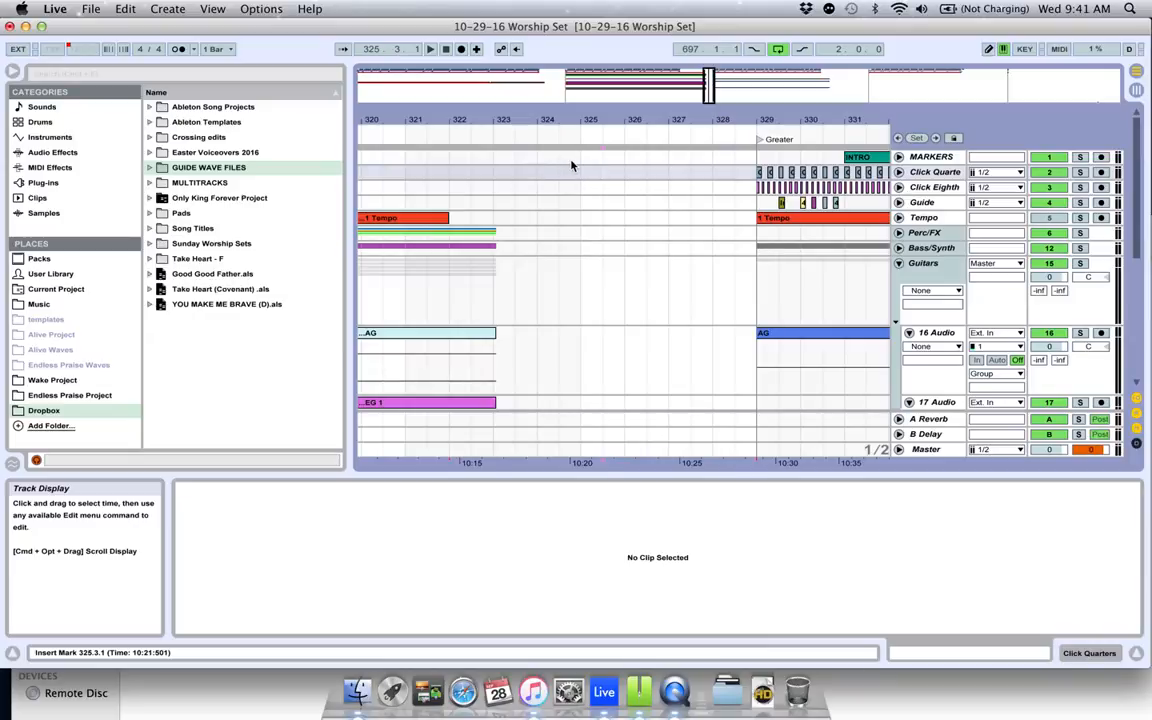
pyautogui.hscroll(-3, 572, 165)
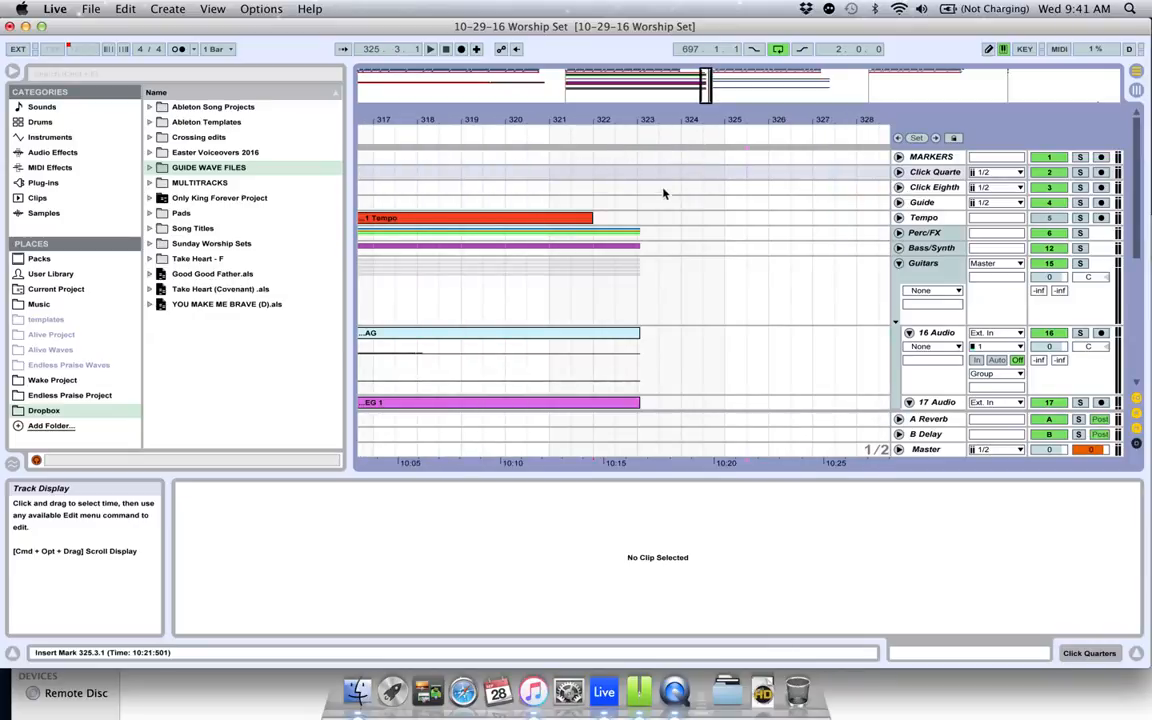
pyautogui.hscroll(2, 664, 193)
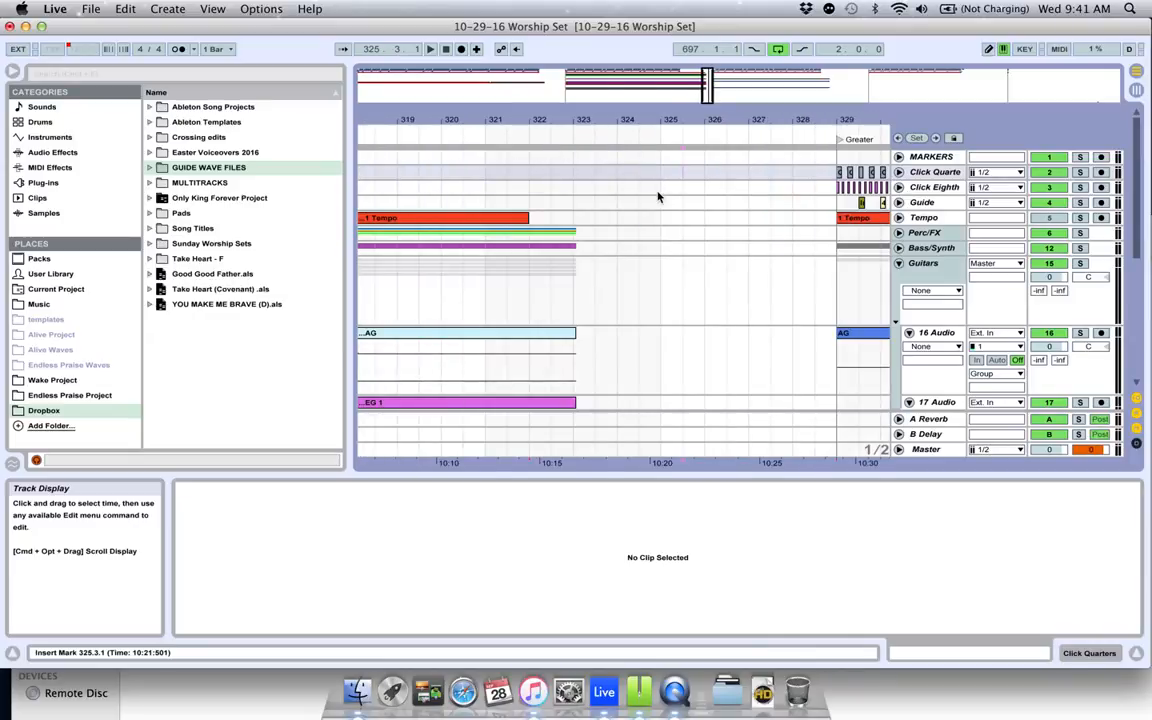
pyautogui.click(898, 263)
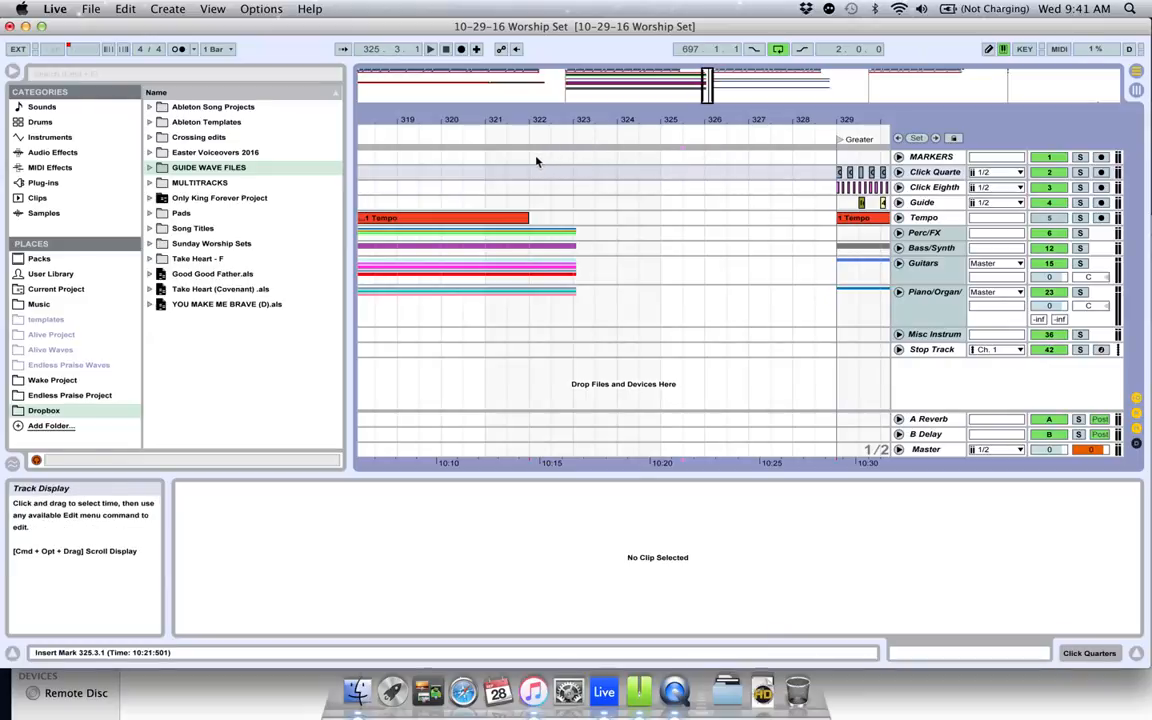
# Try duplicating the time from bar 322 to bar 323, and undo the duplication.
pyautogui.moveTo(531, 159); pyautogui.dragTo(563, 162)
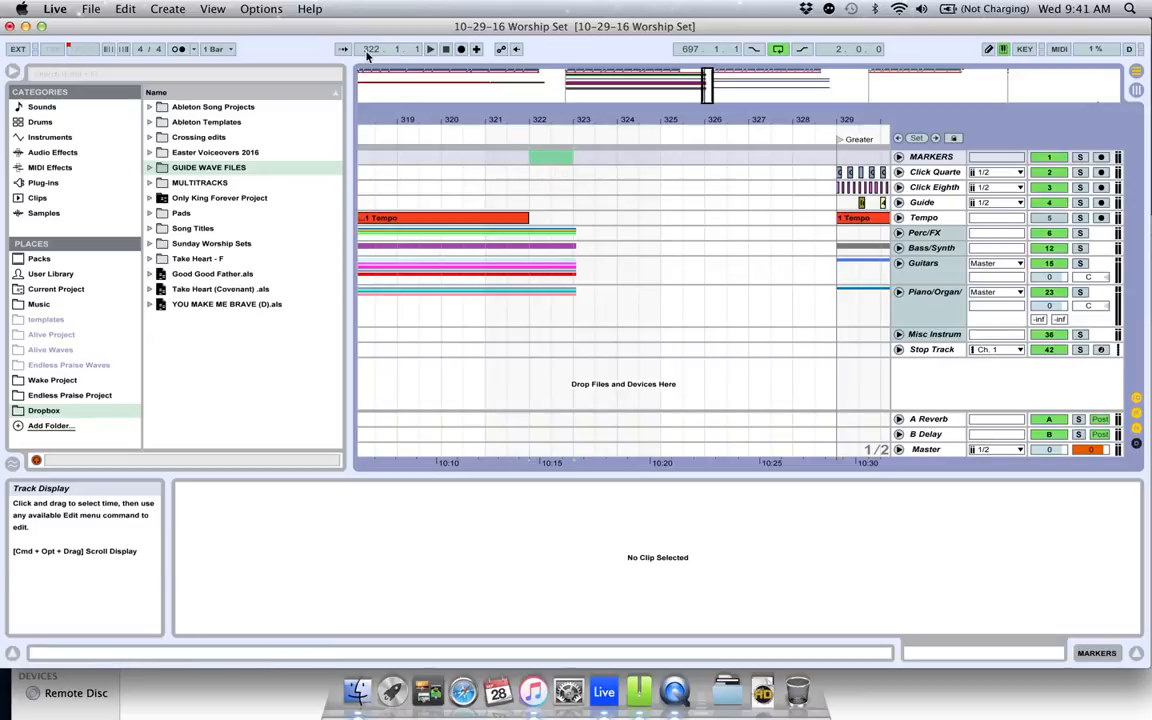
pyautogui.click(124, 10)
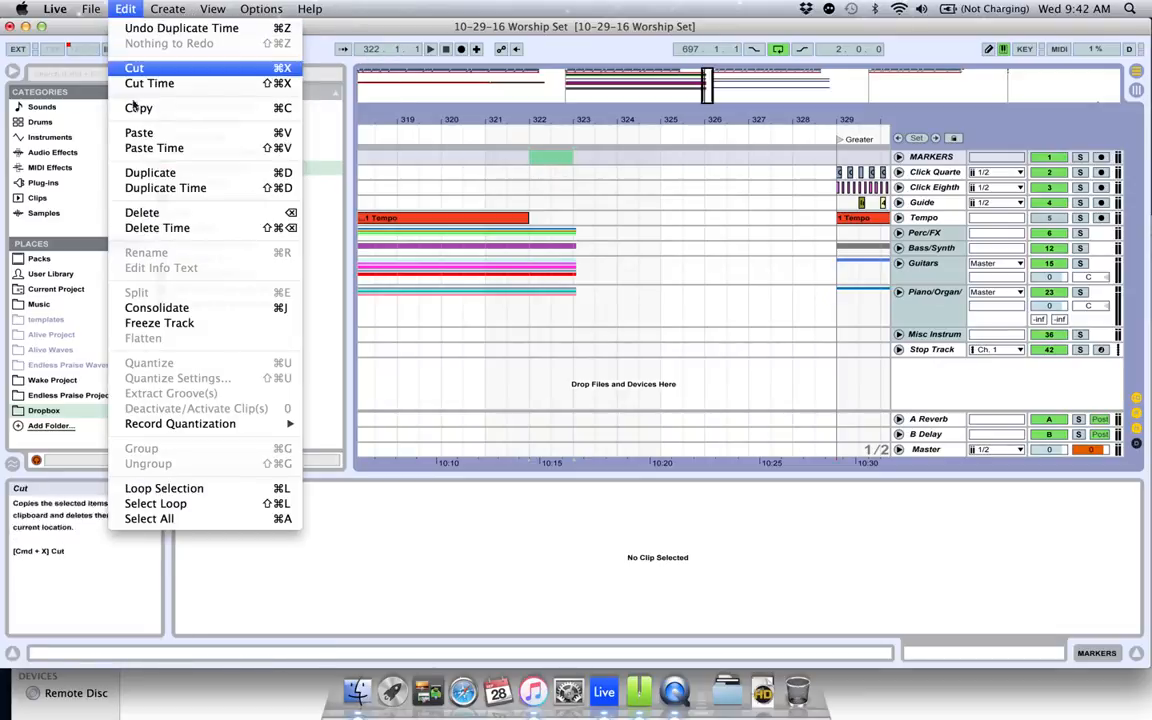
pyautogui.click(143, 190)
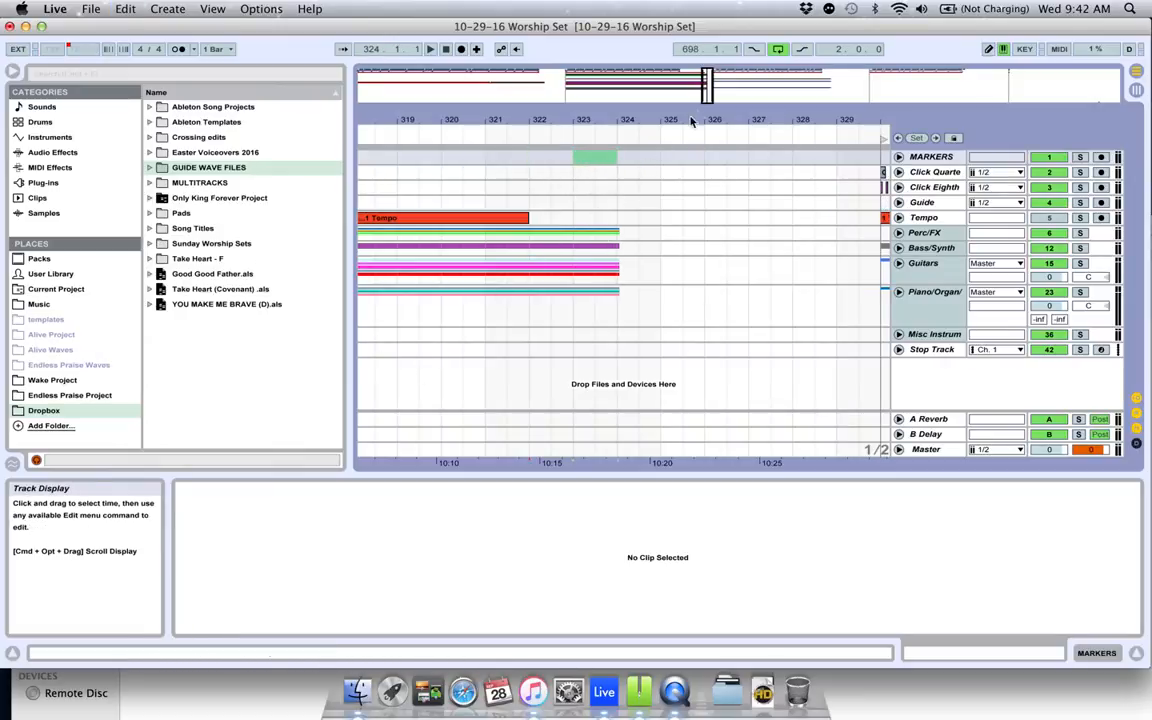
pyautogui.moveTo(707, 98)
pyautogui.mouseDown()
pyautogui.moveTo(708, 141)
pyautogui.moveTo(707, 95)
pyautogui.mouseUp()
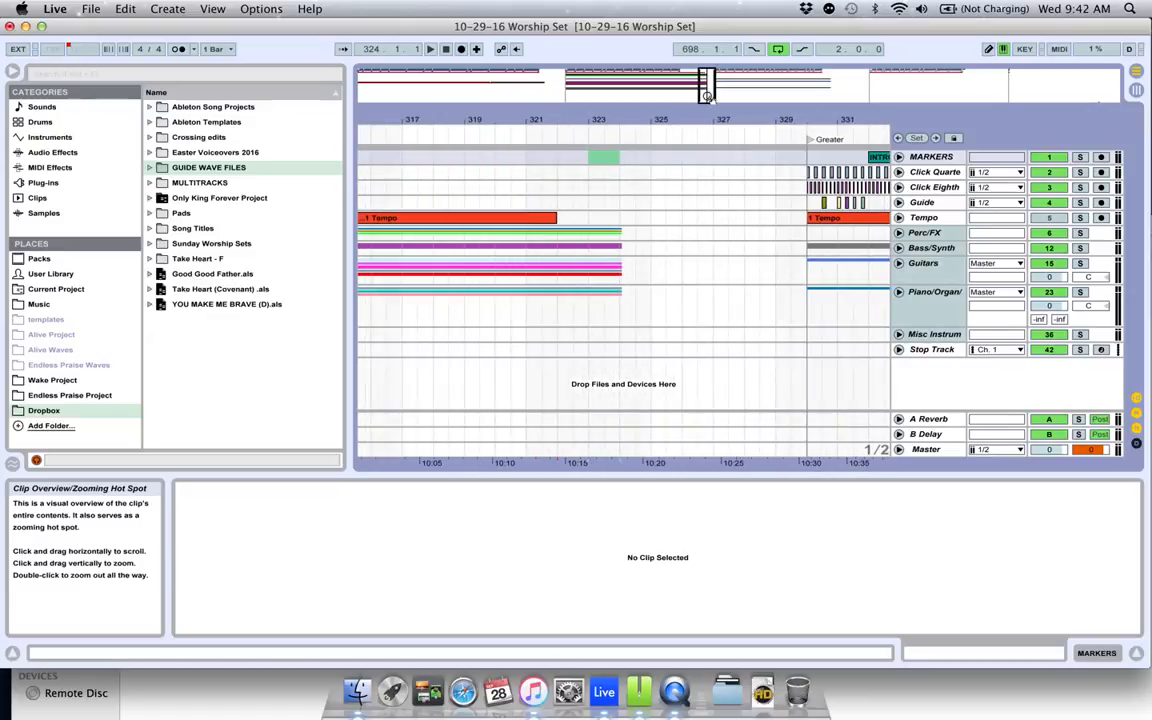
pyautogui.press('super+z')
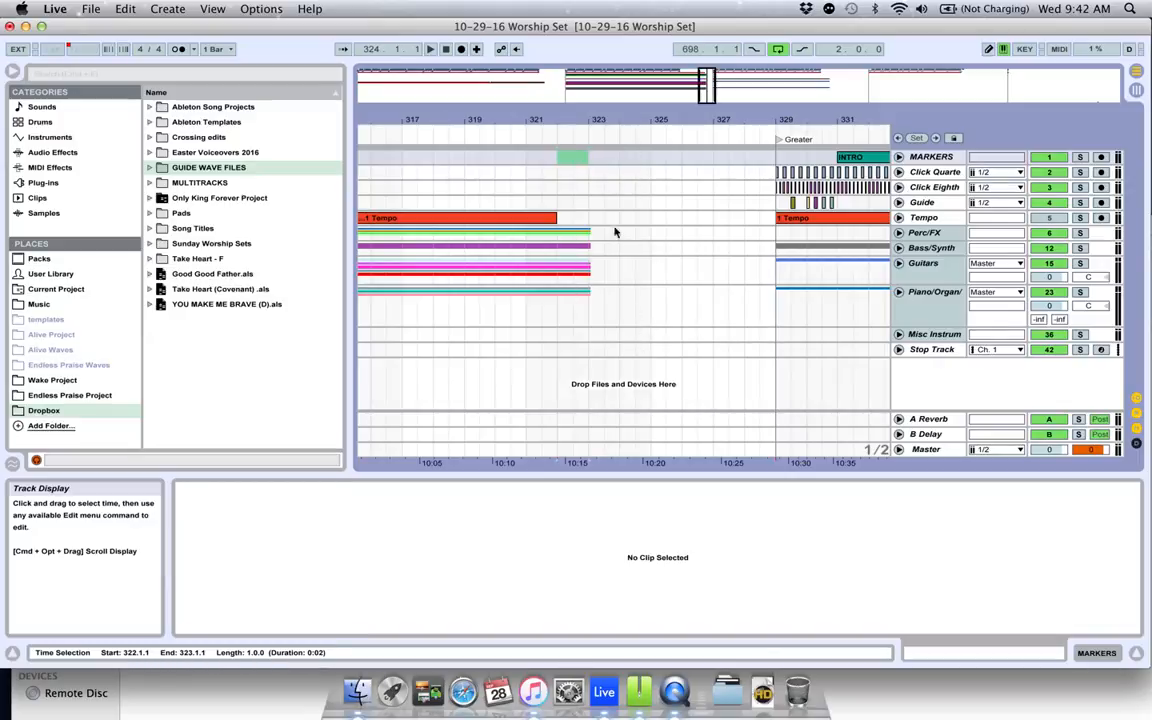
# Expand the Perc/FX group and trim the ends of the Drums (Live) and Perc (Live) clips back to bar 322.
pyautogui.moveTo(673, 119); pyautogui.dragTo(678, 207)
pyautogui.hscroll(-5, 678, 207)
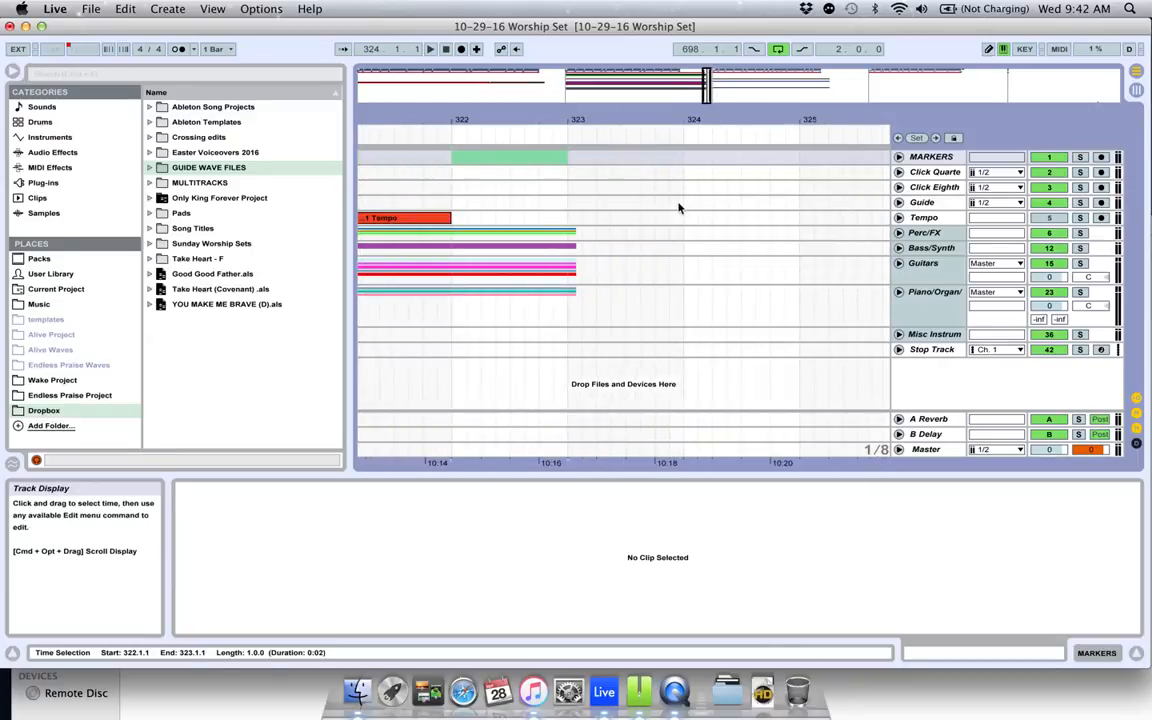
pyautogui.click(897, 232)
pyautogui.scroll(-5, 736, 226)
pyautogui.scroll(5, 605, 238)
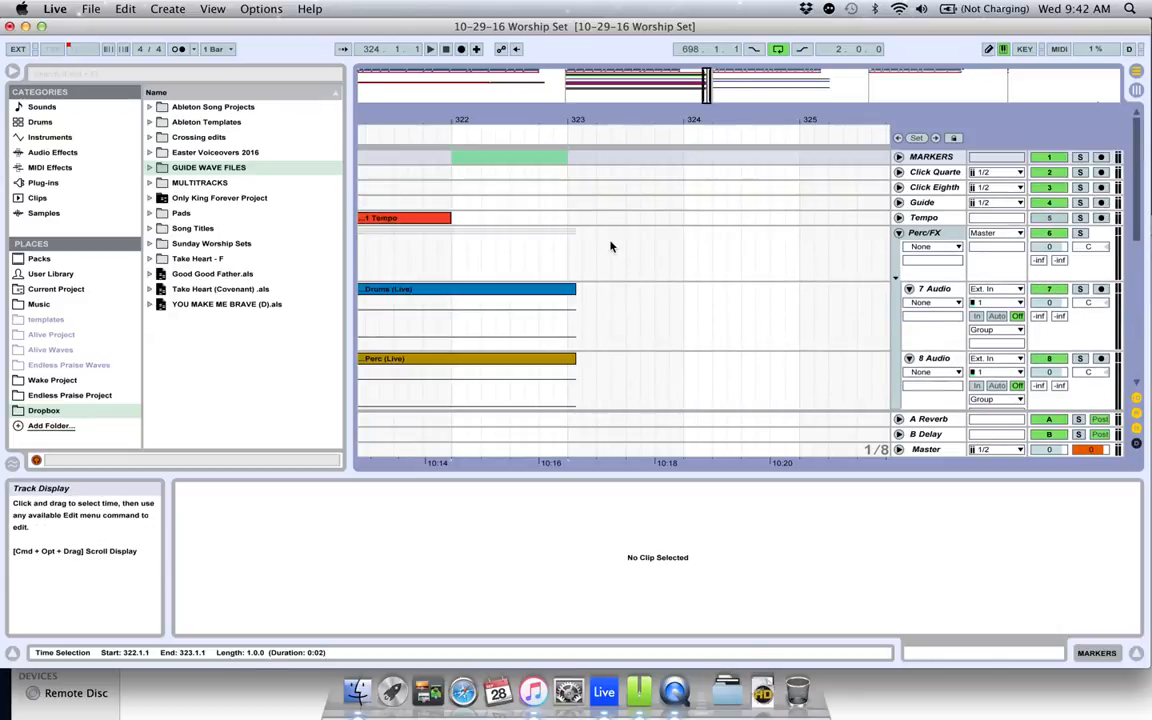
pyautogui.moveTo(570, 289); pyautogui.dragTo(446, 289)
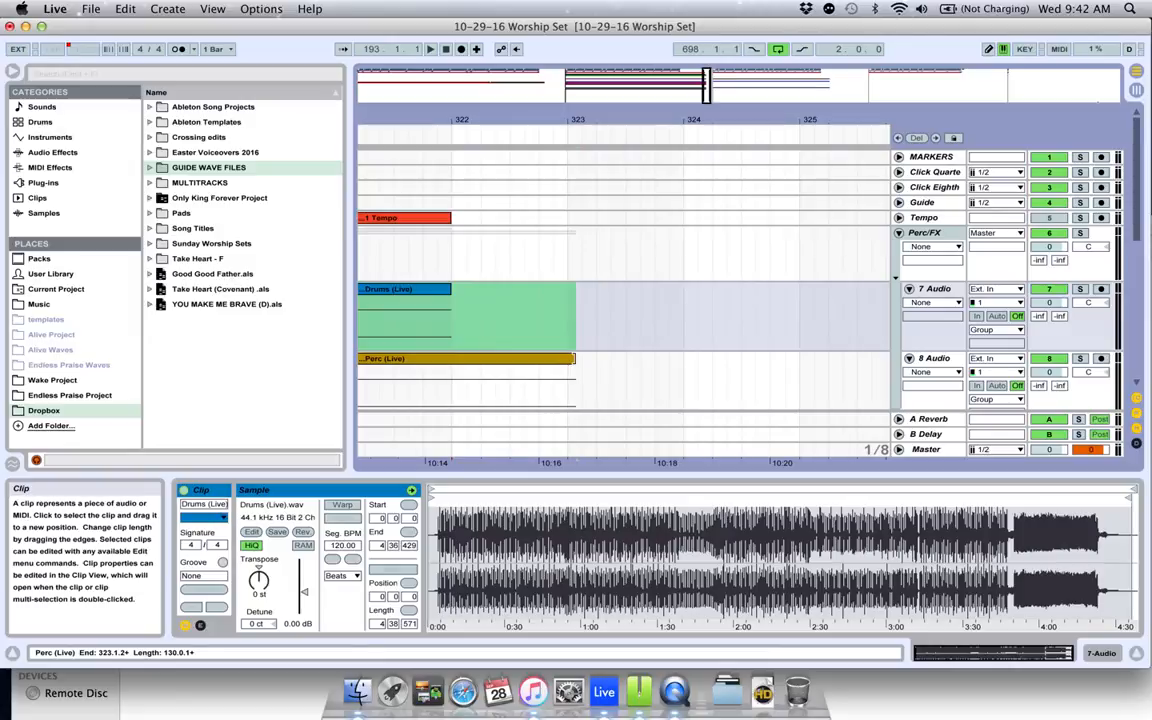
pyautogui.moveTo(574, 358); pyautogui.dragTo(452, 357)
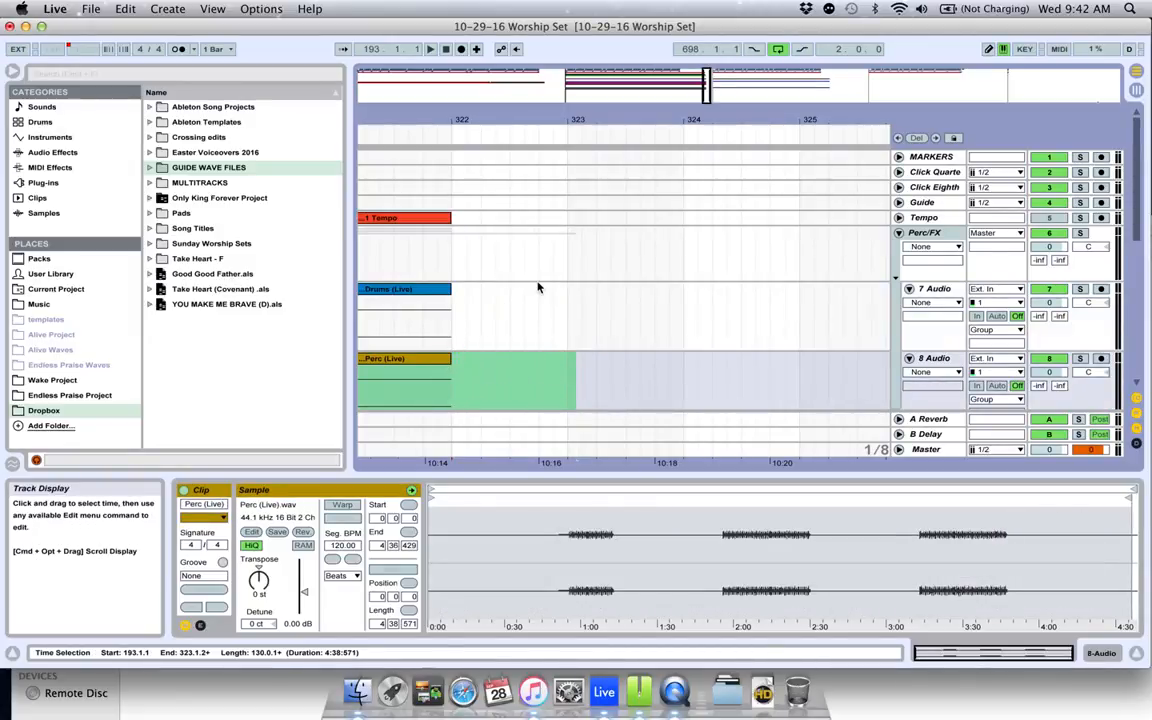
# Try trimming the end of the Tambourine 1 clip back to bar 322, and extend it back to its full length.
pyautogui.scroll(-5, 537, 287)
pyautogui.scroll(2, 537, 287)
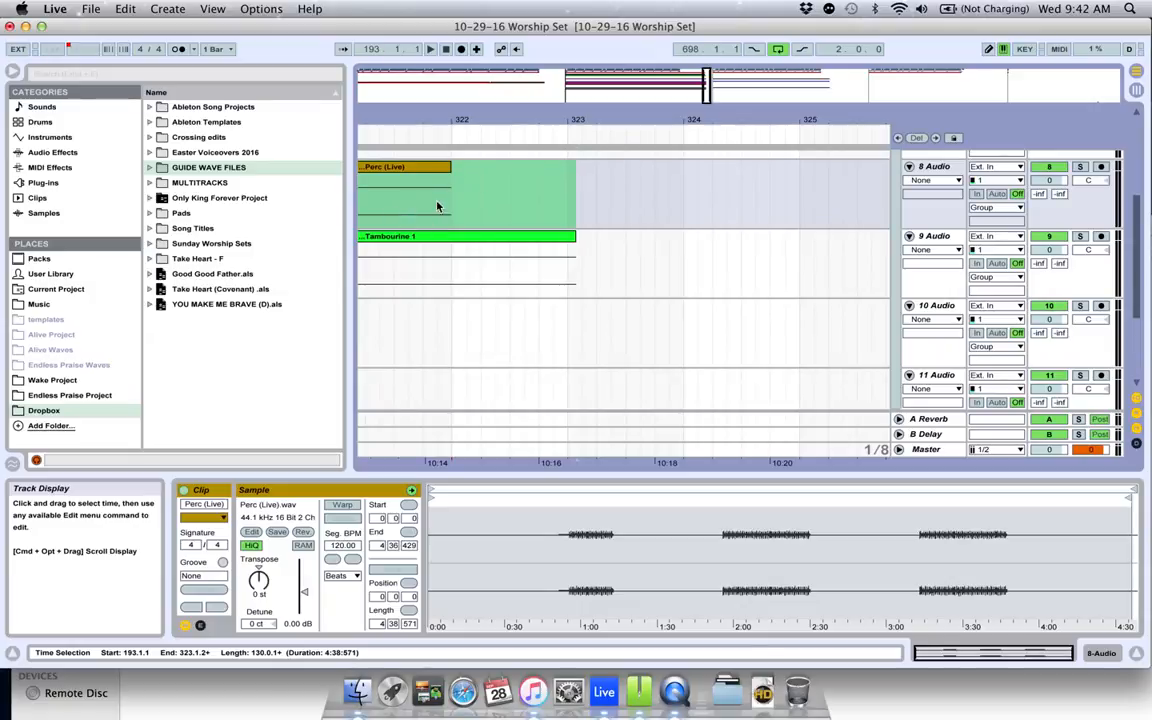
pyautogui.moveTo(575, 237); pyautogui.dragTo(451, 238)
pyautogui.scroll(-5, 491, 278)
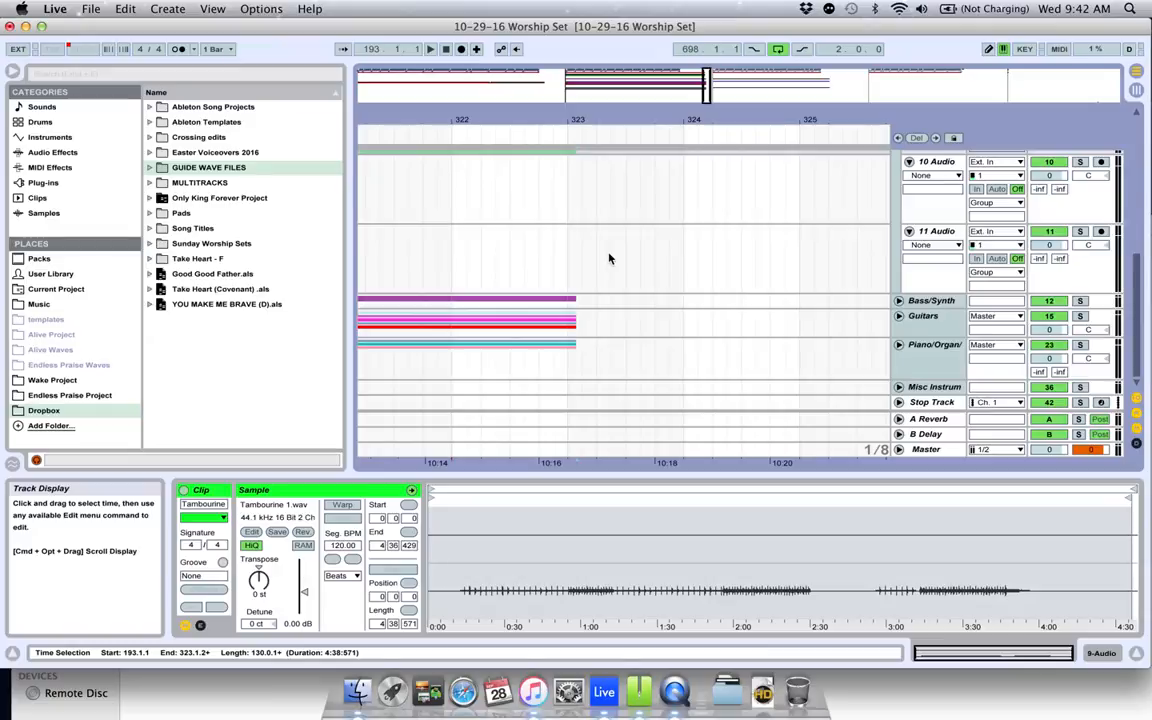
pyautogui.scroll(10, 608, 258)
pyautogui.scroll(-10, 608, 258)
pyautogui.scroll(10, 608, 258)
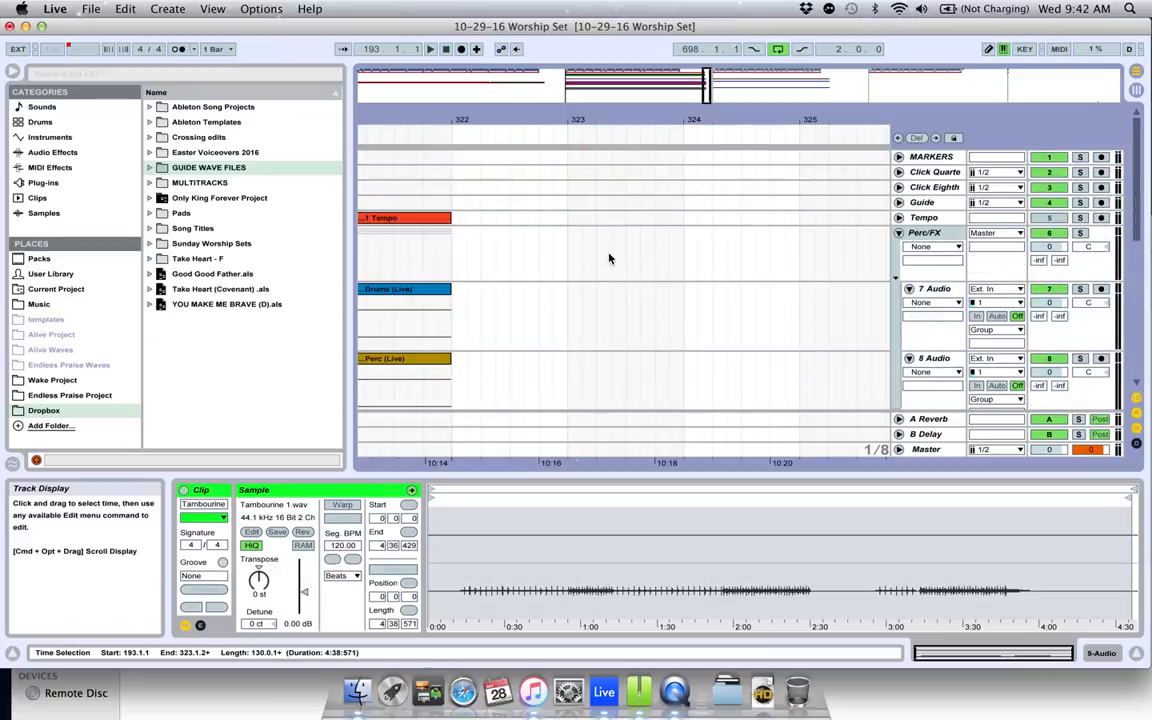
pyautogui.scroll(-5, 488, 233)
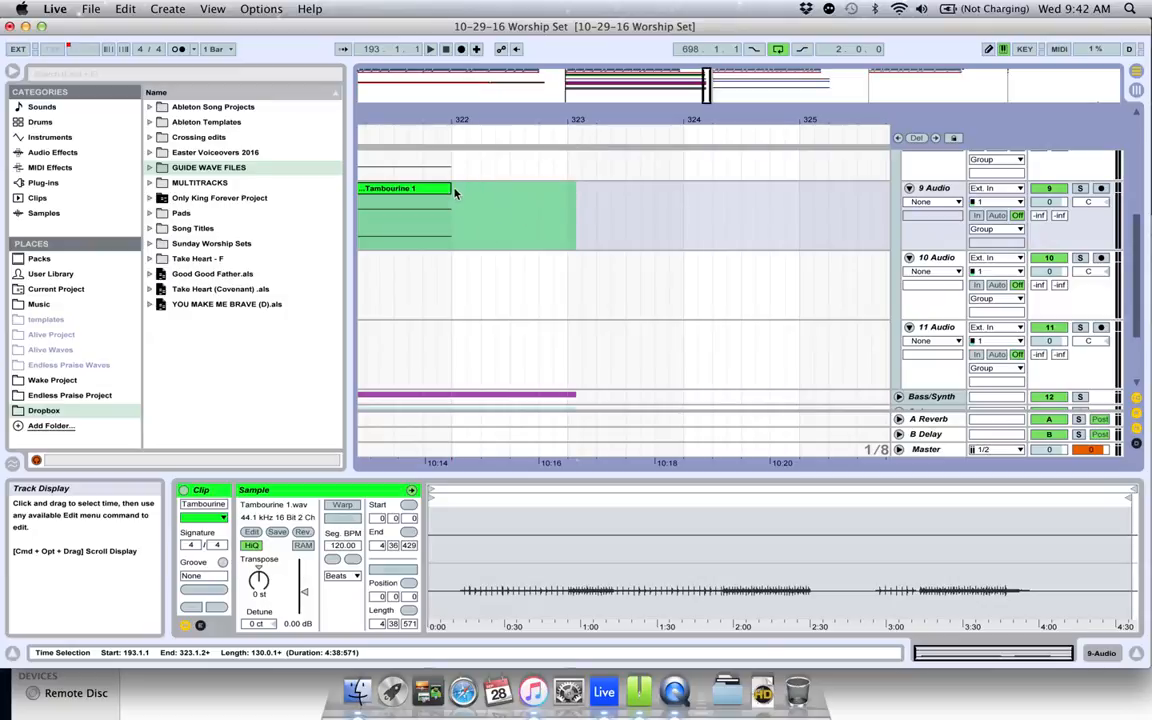
pyautogui.moveTo(453, 190); pyautogui.dragTo(596, 198)
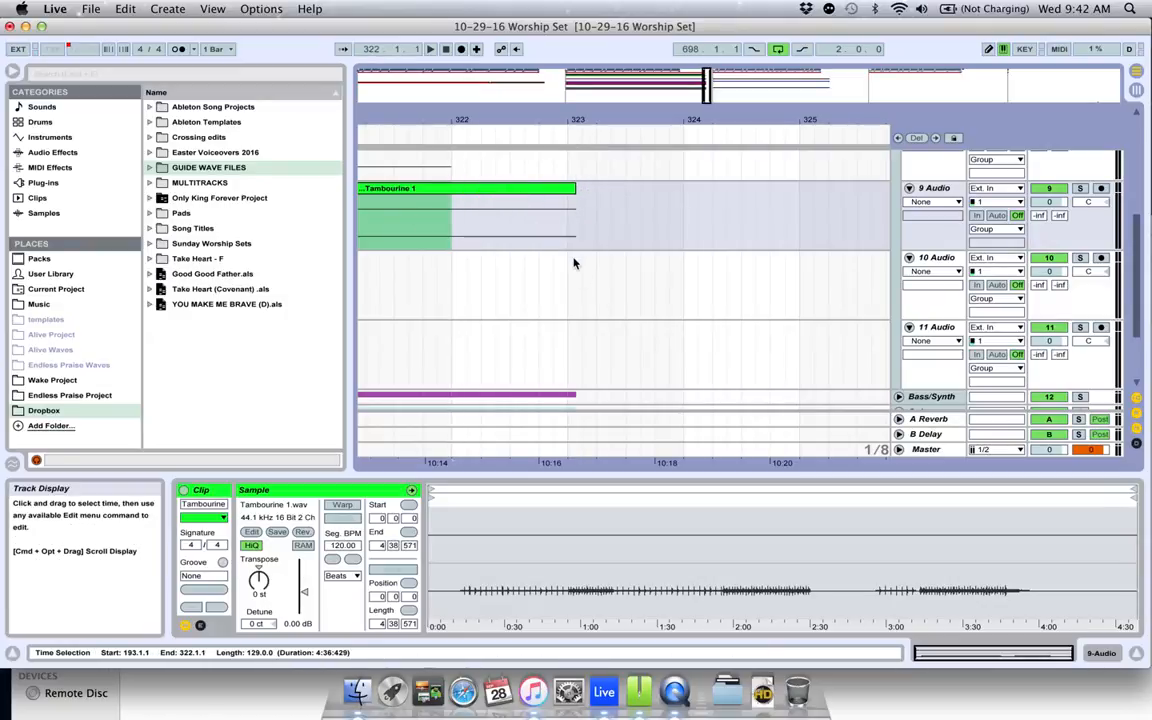
# Collapse the Perc/FX group and locate the Repeat Chorus guide cue at bar 290.
pyautogui.scroll(5, 574, 263)
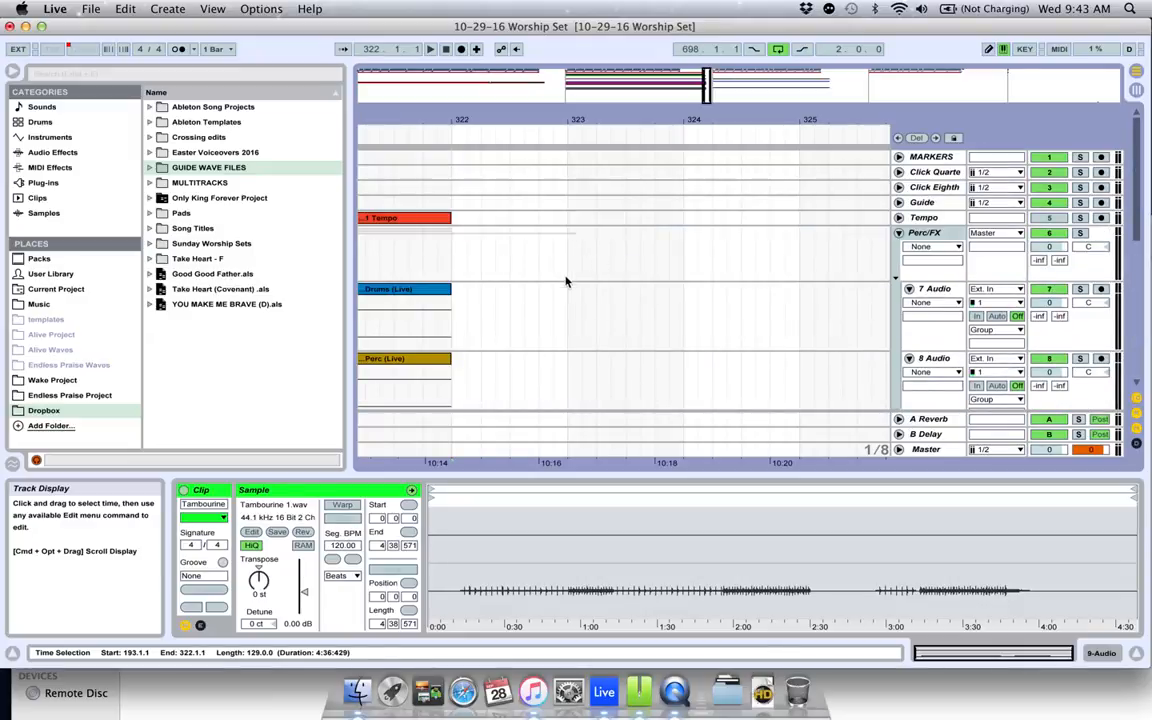
pyautogui.click(898, 232)
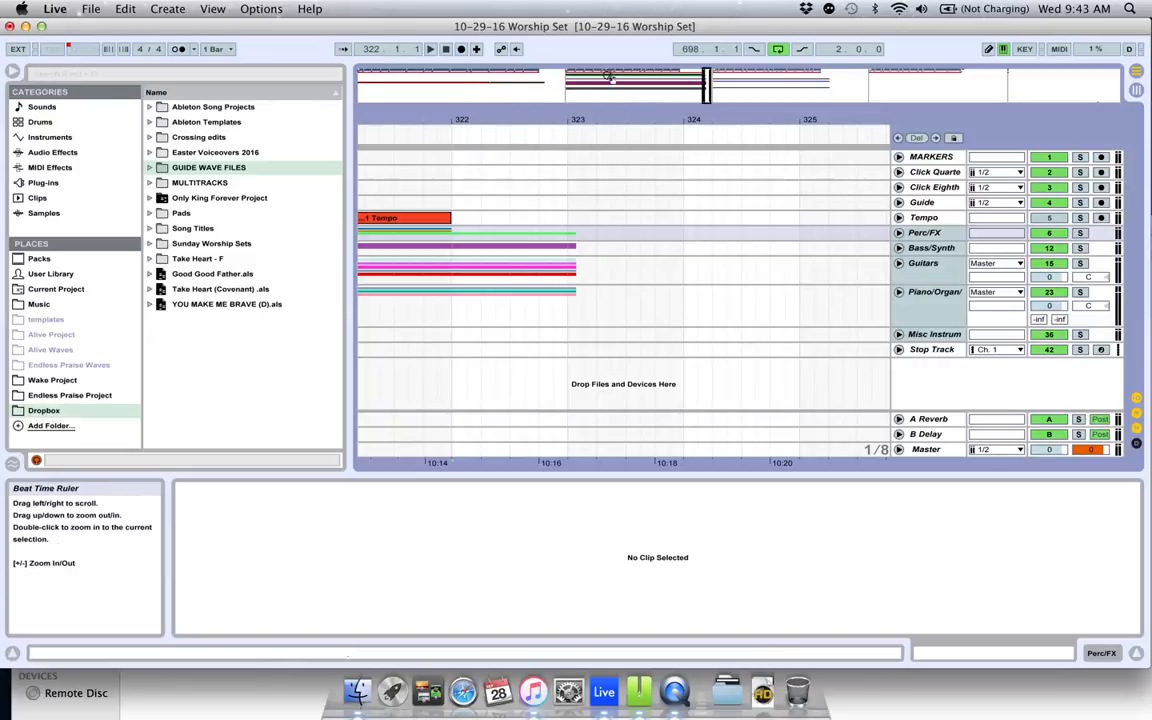
pyautogui.hscroll(-10, 617, 305)
pyautogui.hscroll(-20, 616, 305)
pyautogui.hscroll(6, 616, 305)
pyautogui.hscroll(-1, 616, 305)
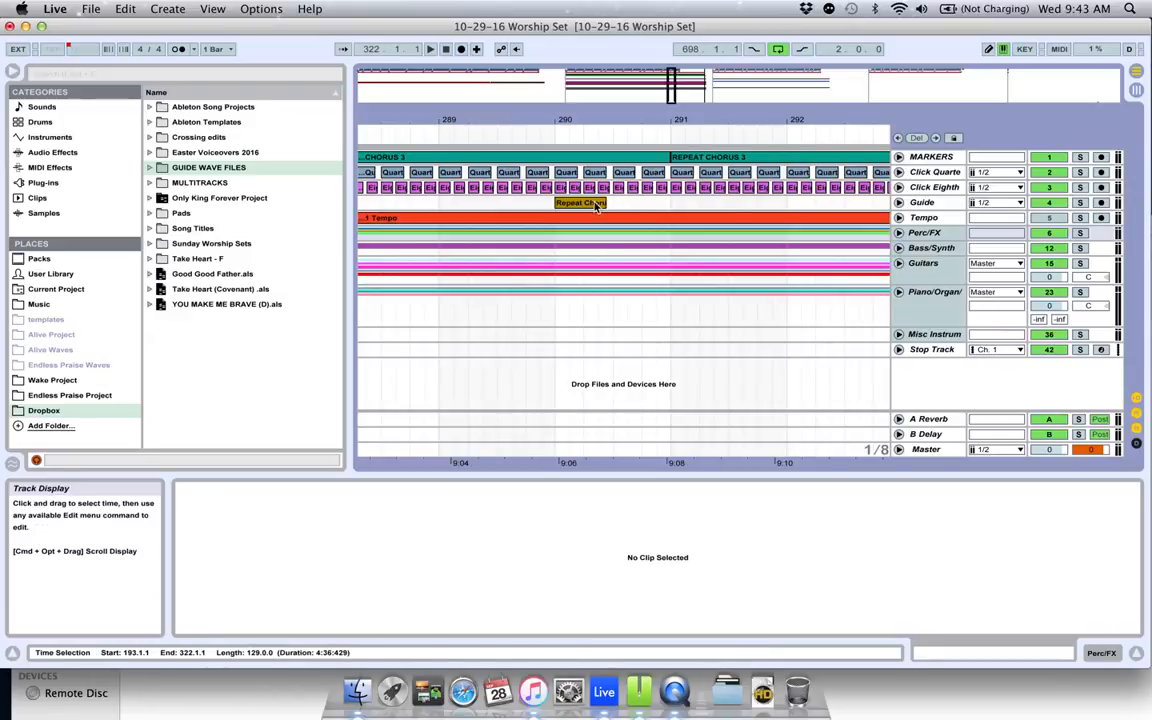
# Open the GUIDE WAVE FILES folder and preview the 4-4 Fast-1.wav count cue.
pyautogui.click(150, 169)
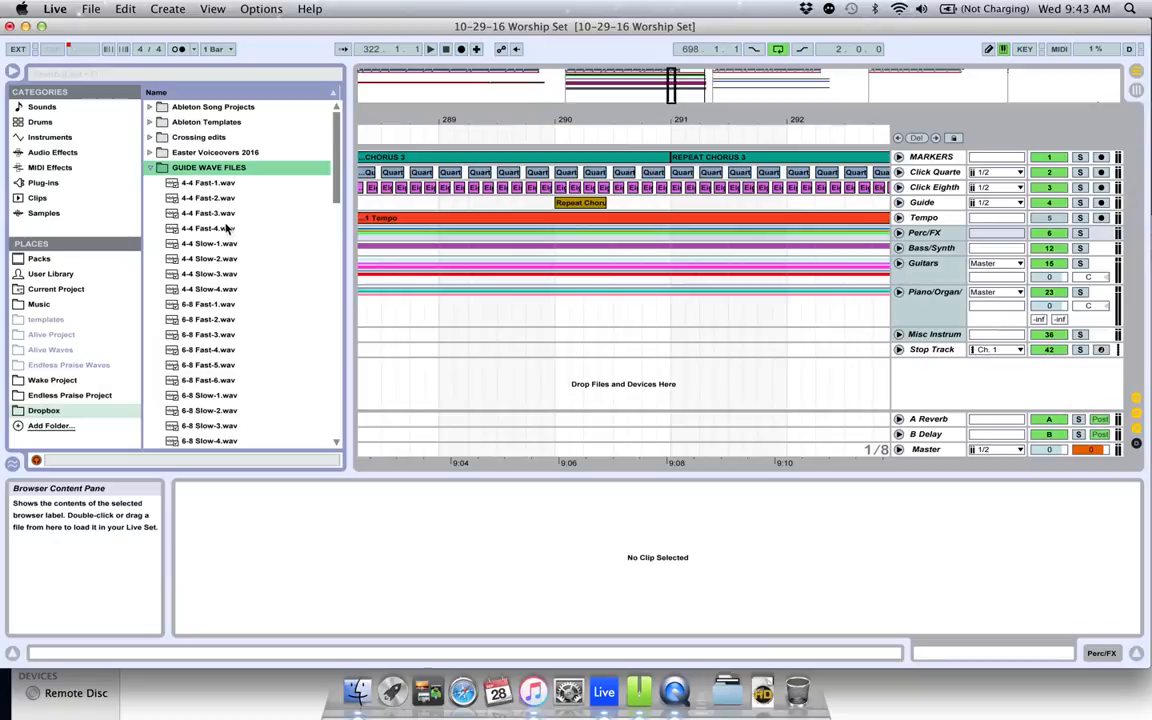
pyautogui.click(213, 185)
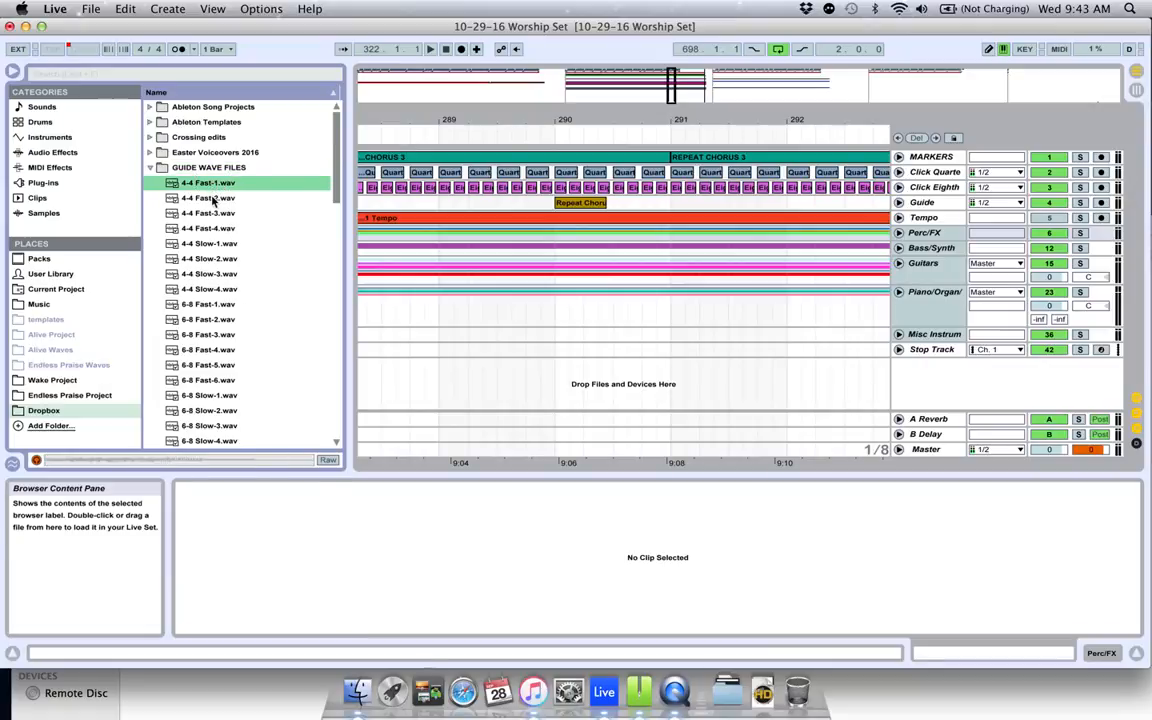
pyautogui.scroll(-3, 243, 272)
pyautogui.scroll(-2, 243, 272)
pyautogui.scroll(3, 243, 272)
pyautogui.scroll(-3, 243, 272)
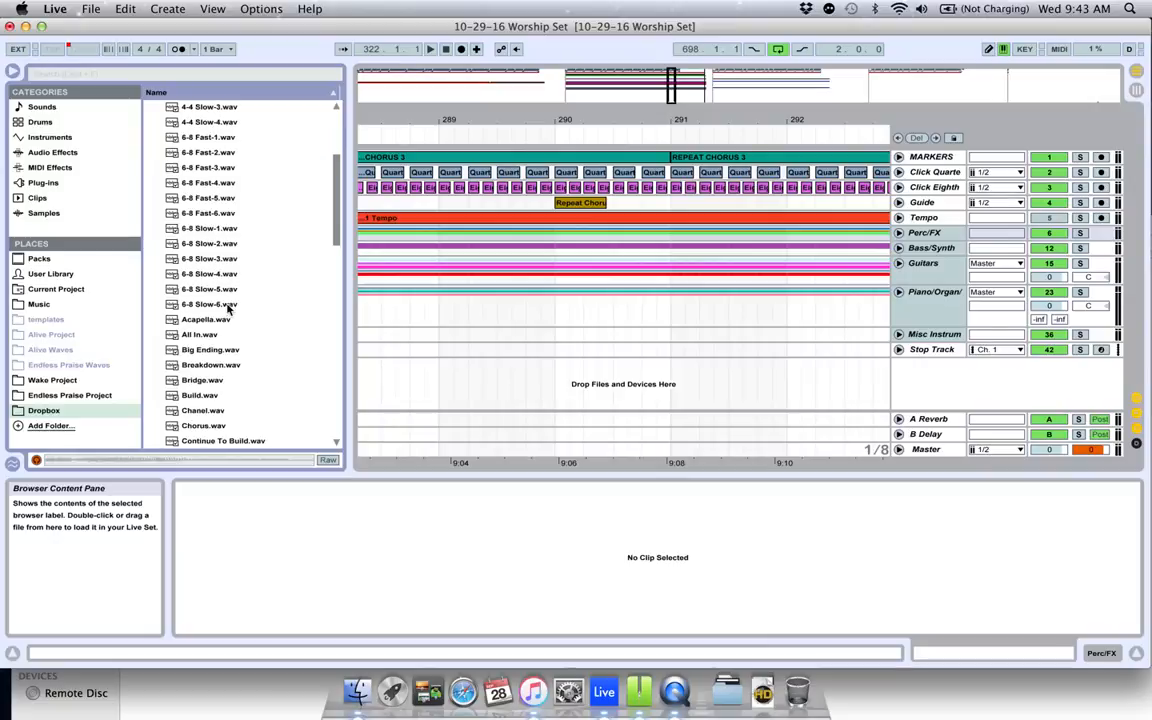
# Preview the Continue To Build.wav, End.wav and Softly.wav guide cues.
pyautogui.scroll(-5, 258, 297)
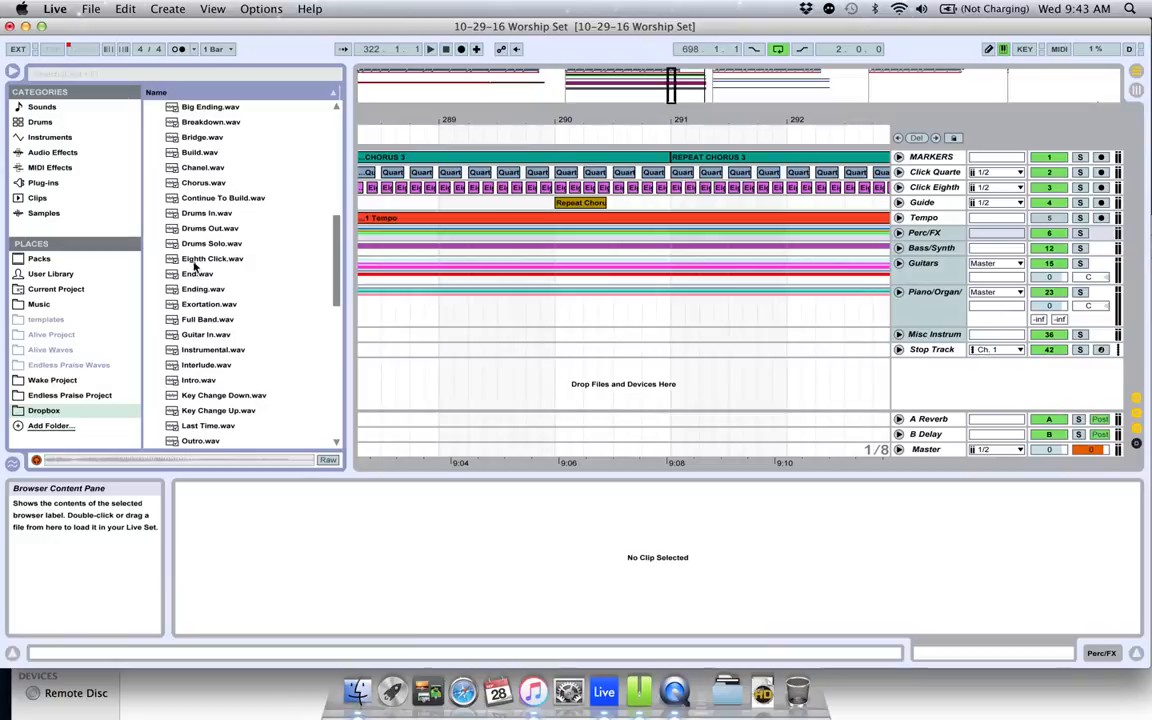
pyautogui.click(199, 199)
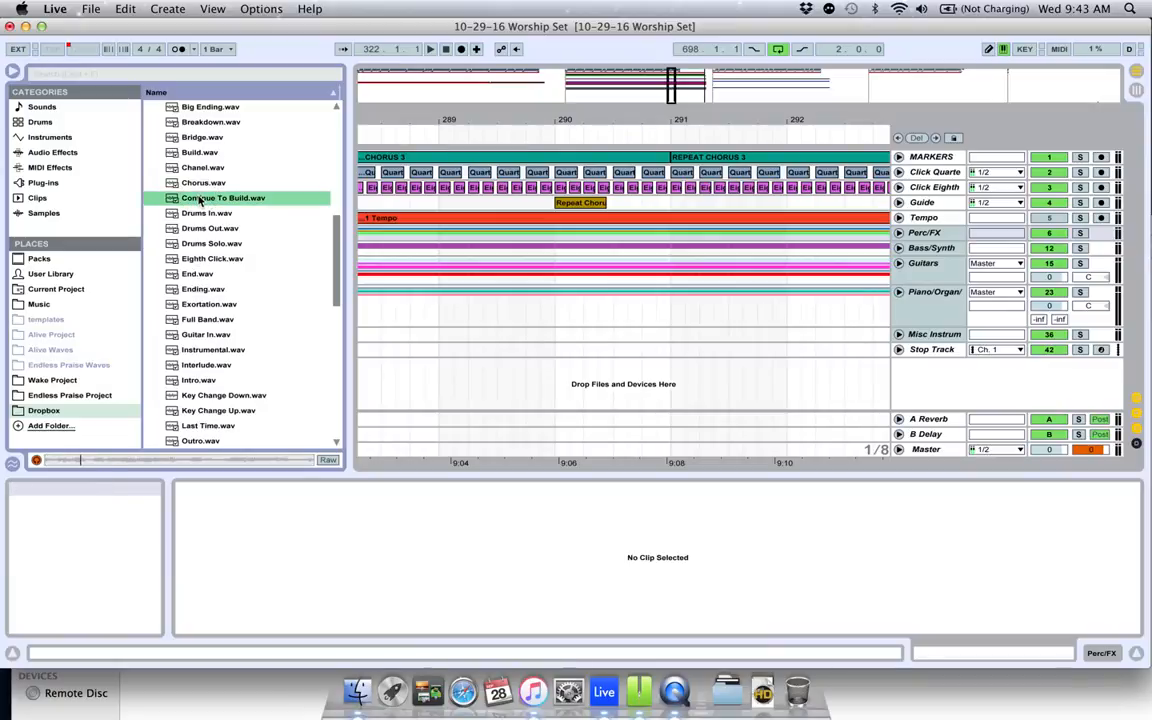
pyautogui.click(199, 273)
pyautogui.scroll(-10, 267, 309)
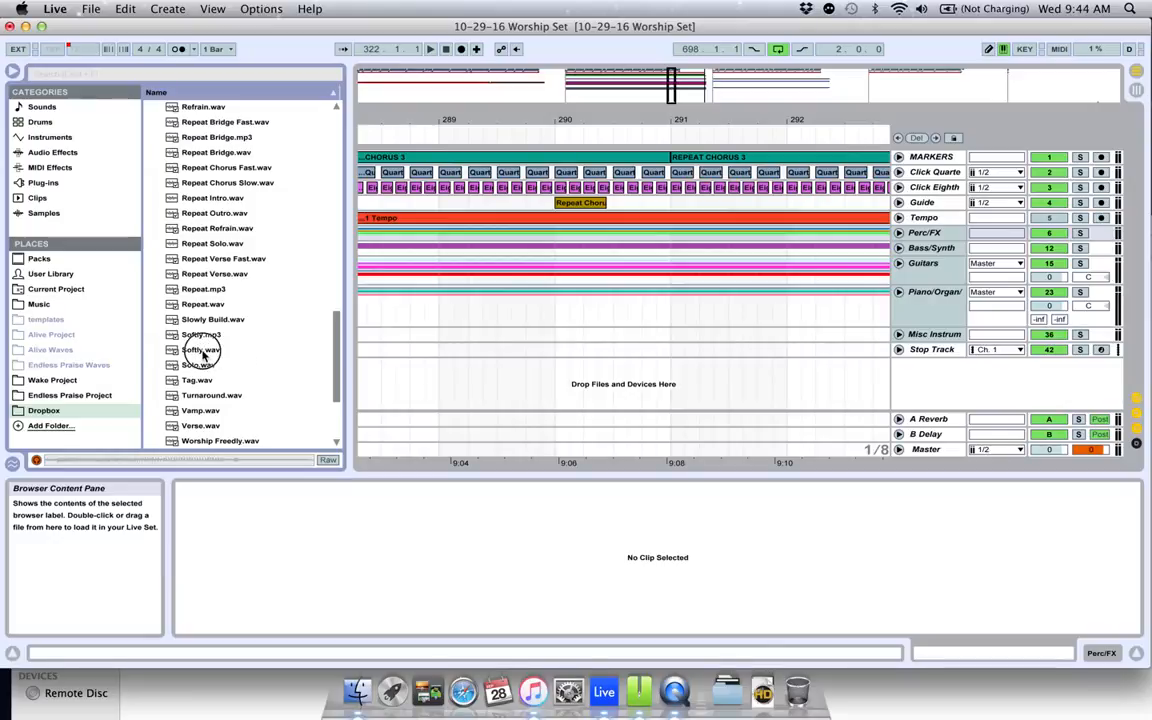
pyautogui.click(203, 352)
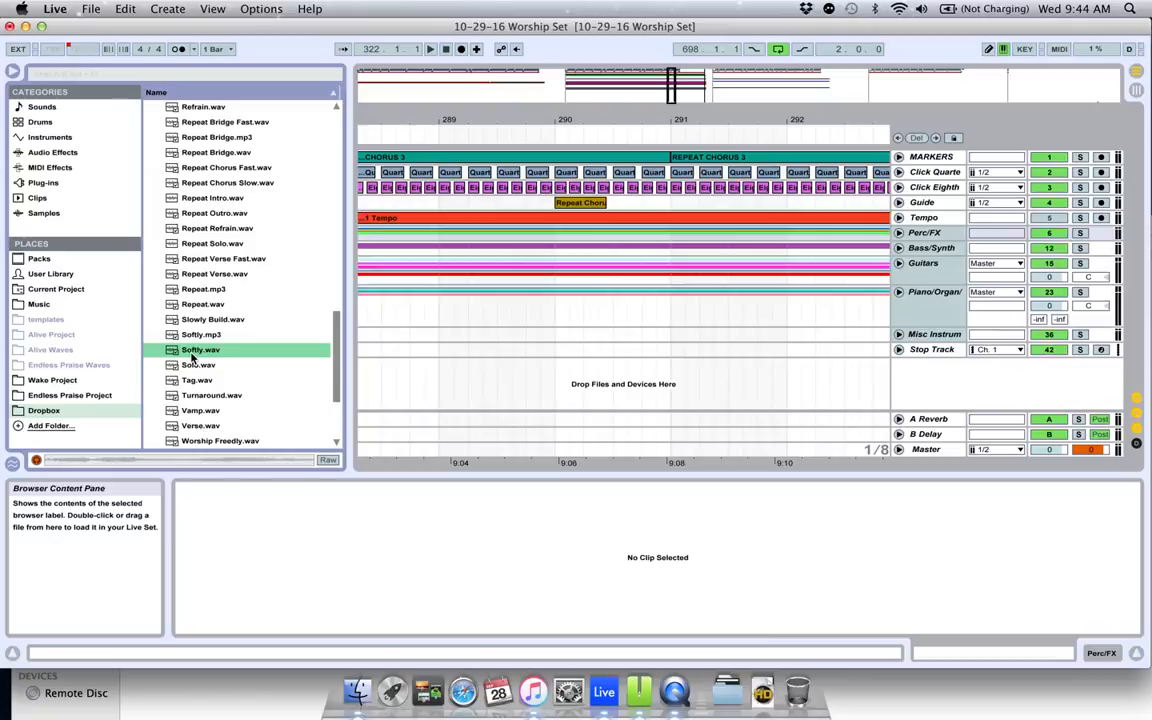
# Try out the Softly.wav cue on the Guide track at 290.3.1 by playing from bar 289, and delete the clip.
pyautogui.moveTo(195, 355); pyautogui.dragTo(616, 205)
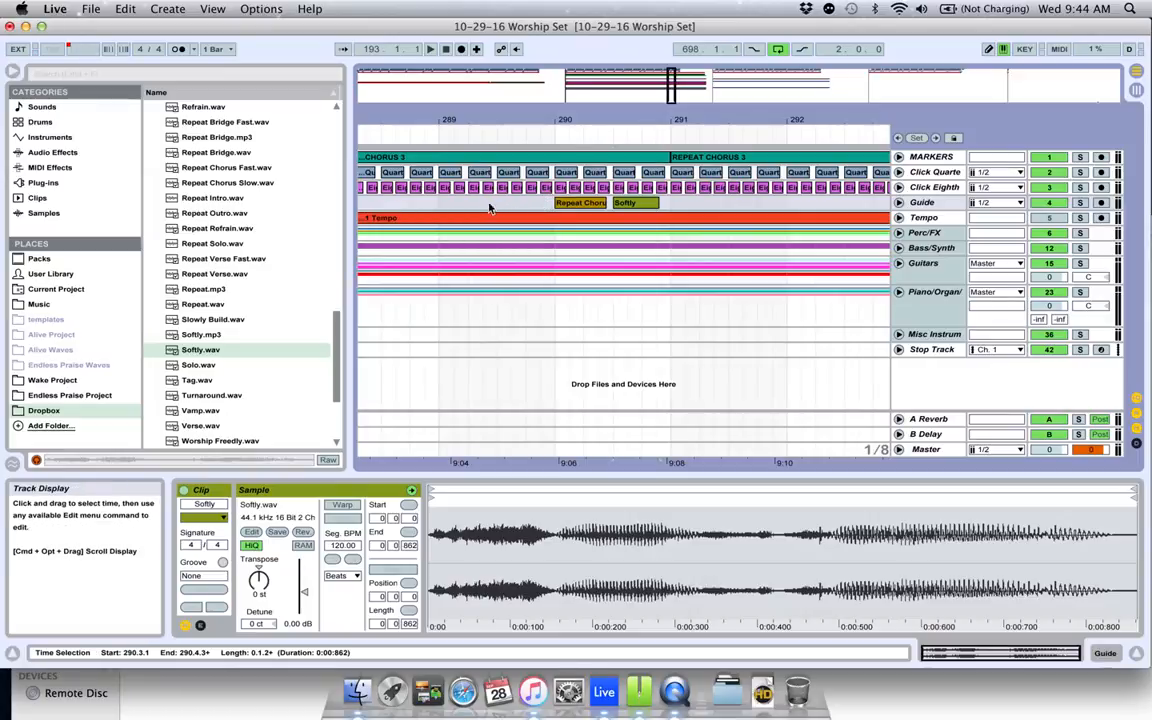
pyautogui.click(437, 207)
pyautogui.press('space')
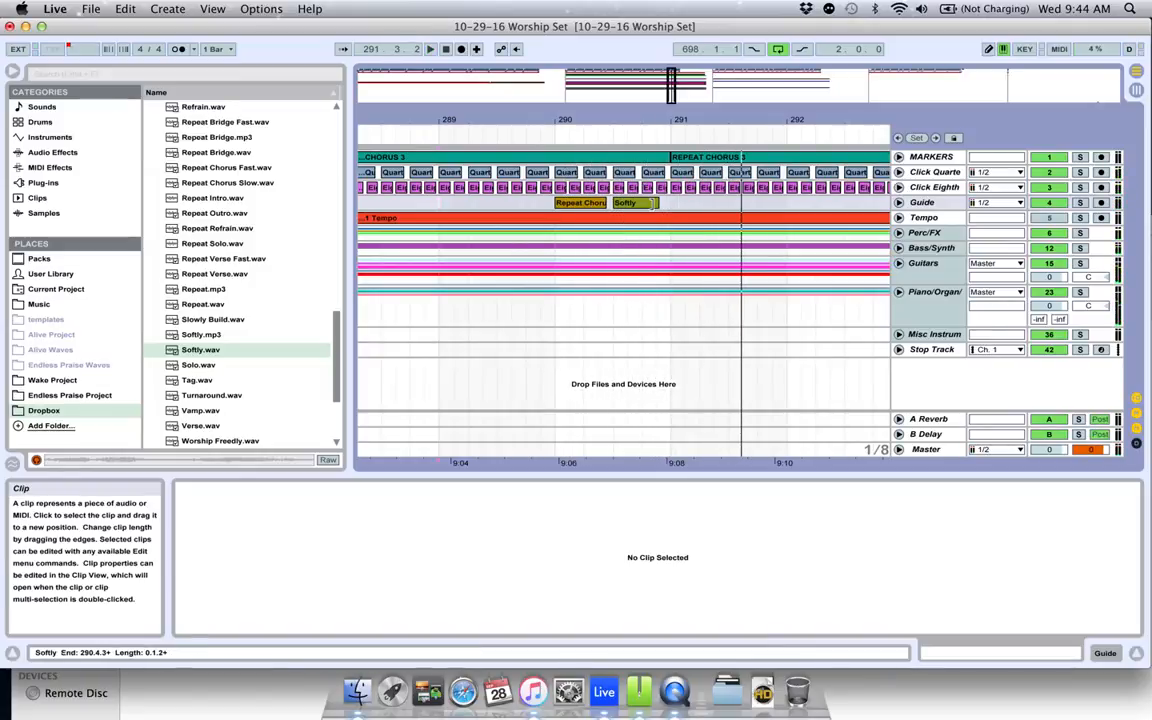
pyautogui.click(642, 208)
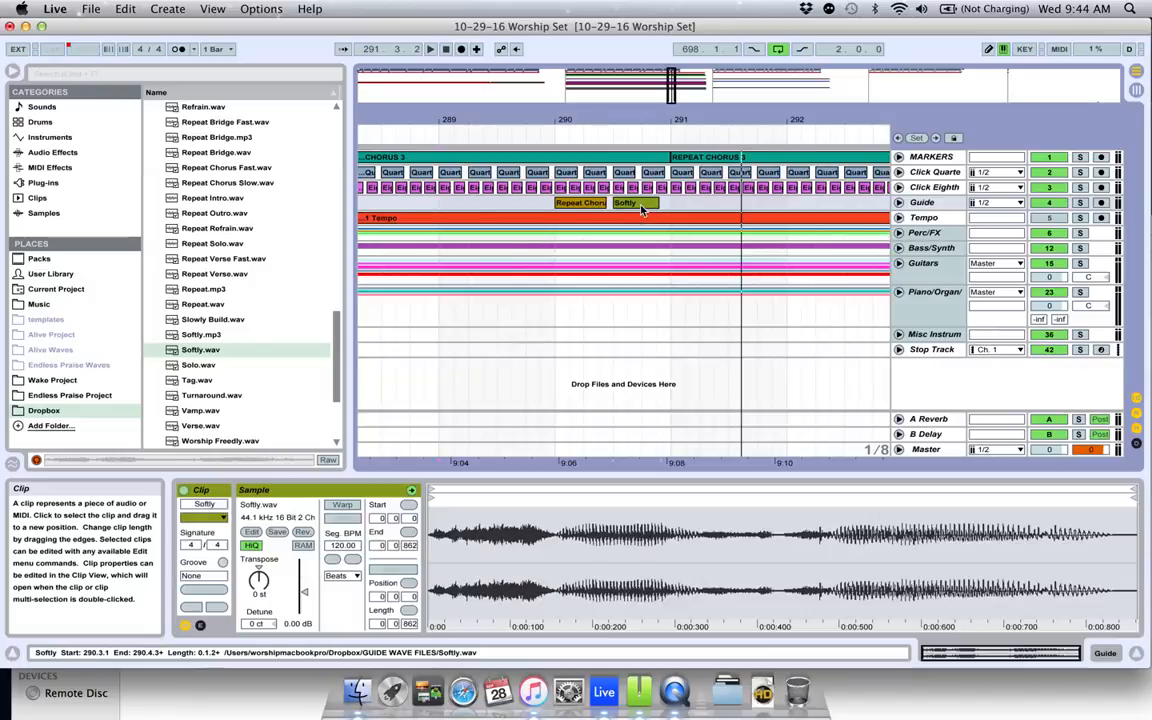
pyautogui.press('Delete')
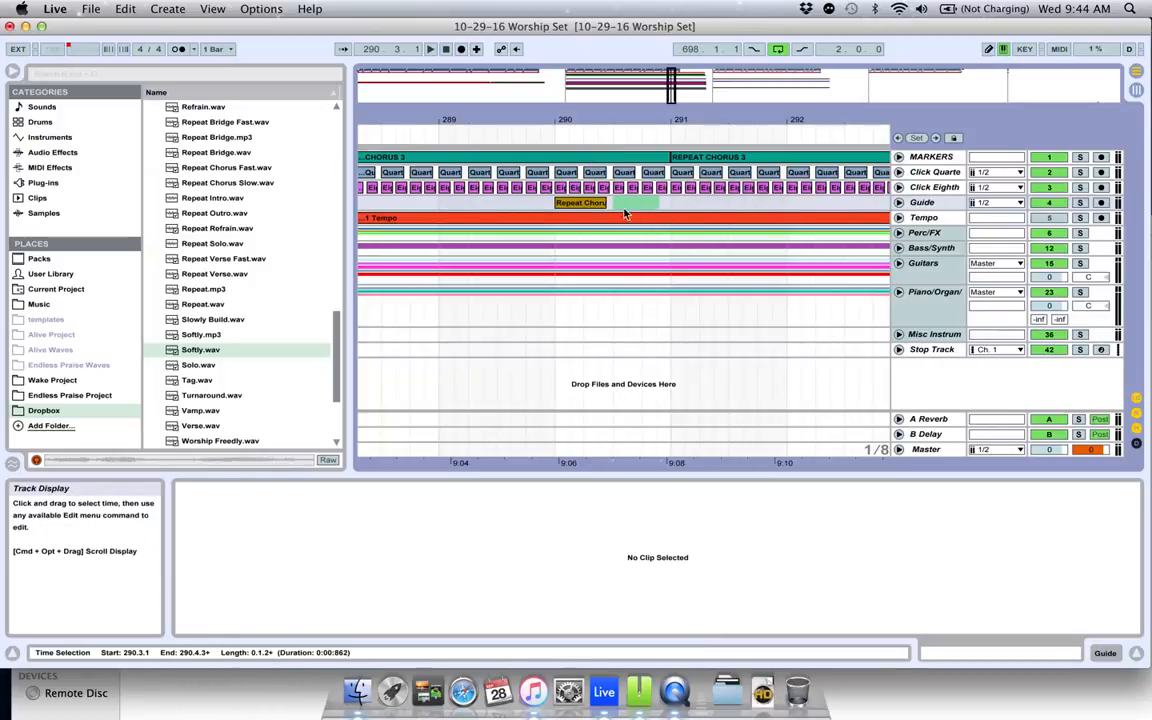
# Review the markers, clicks and guide cues of Never Gonna Stop Singing from bar 193 to past the end of Repeat Chorus 3.
pyautogui.hscroll(4, 704, 357)
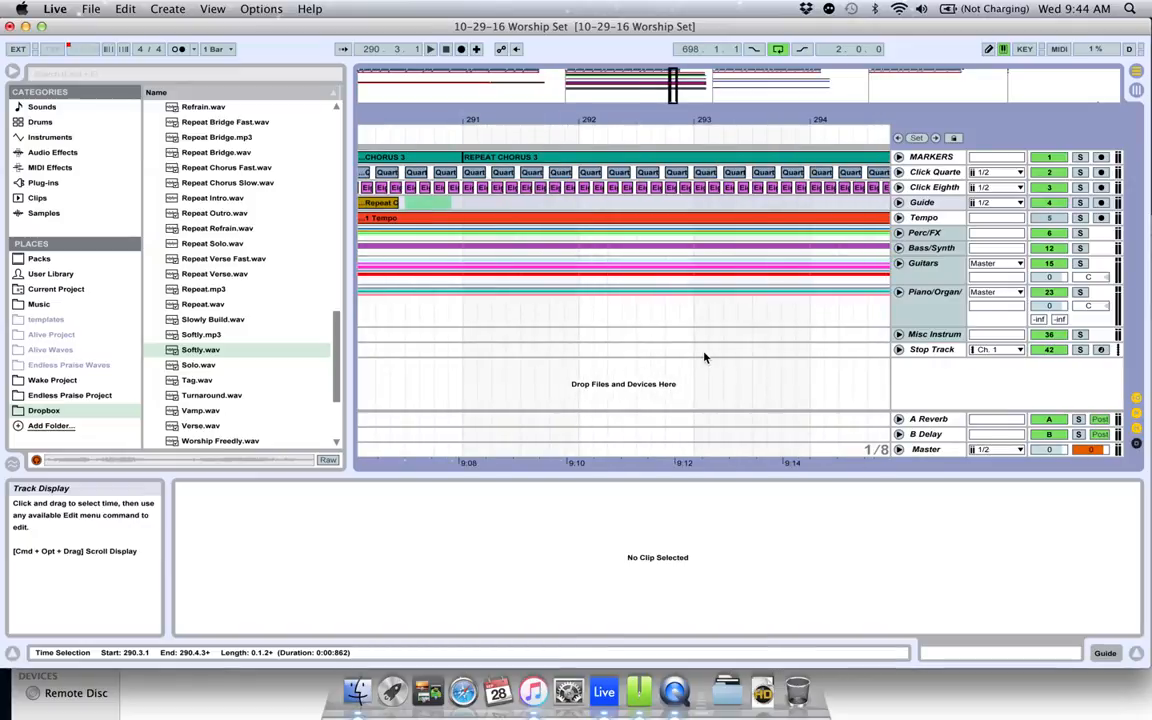
pyautogui.hscroll(10, 692, 352)
pyautogui.hscroll(6, 692, 352)
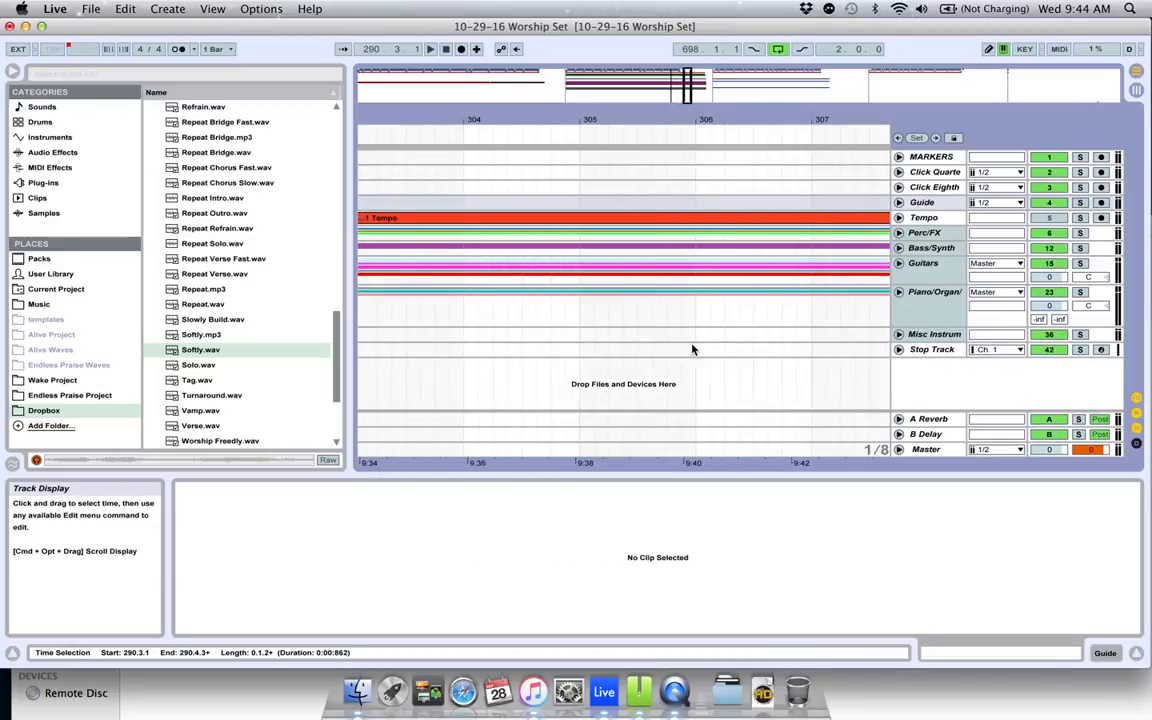
pyautogui.hscroll(-5, 742, 191)
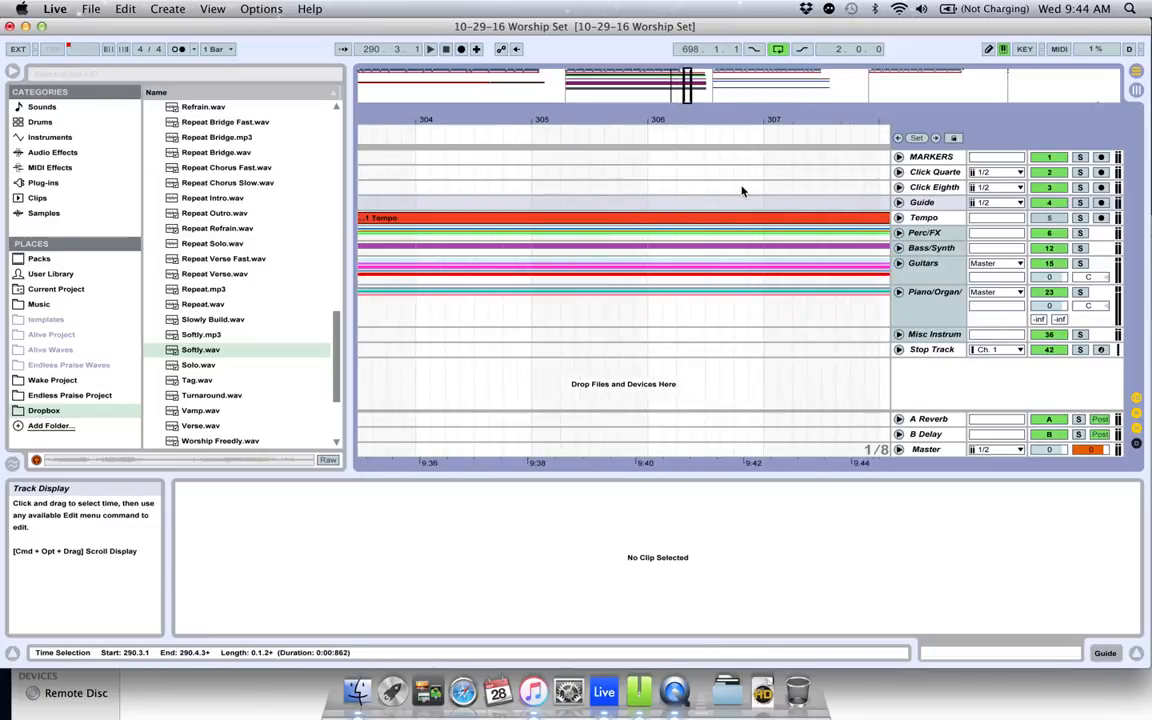
pyautogui.hscroll(-20, 742, 191)
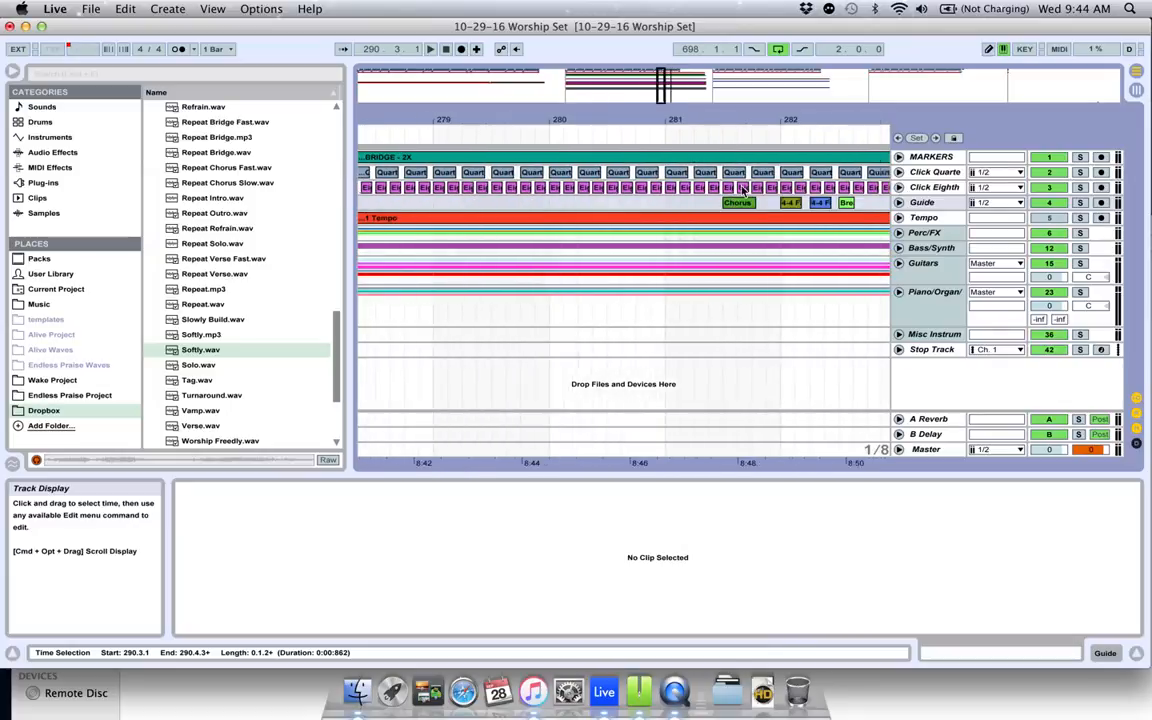
pyautogui.hscroll(-20, 742, 191)
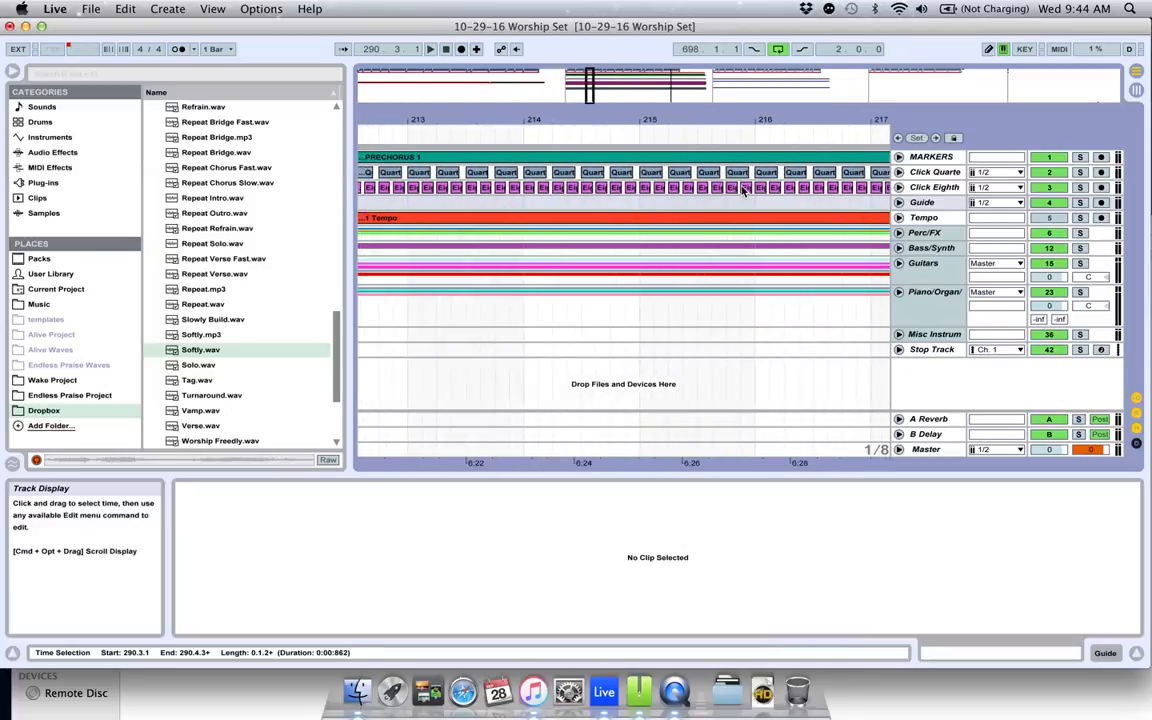
pyautogui.hscroll(-15, 742, 191)
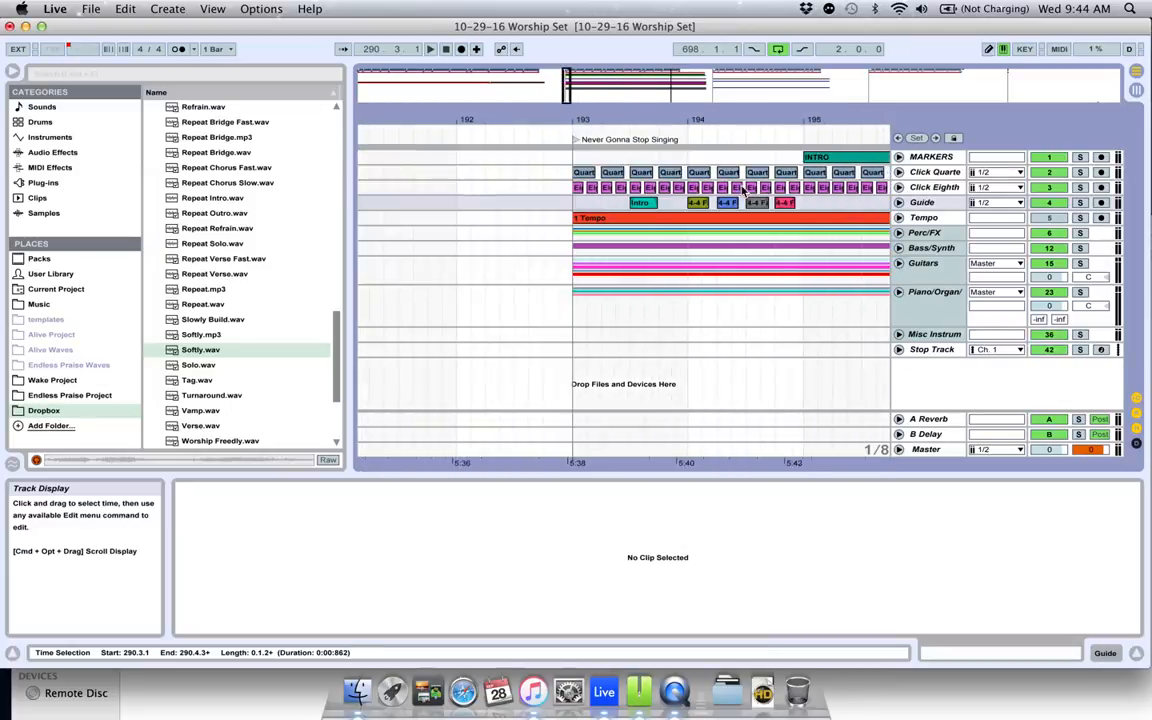
pyautogui.hscroll(5, 742, 191)
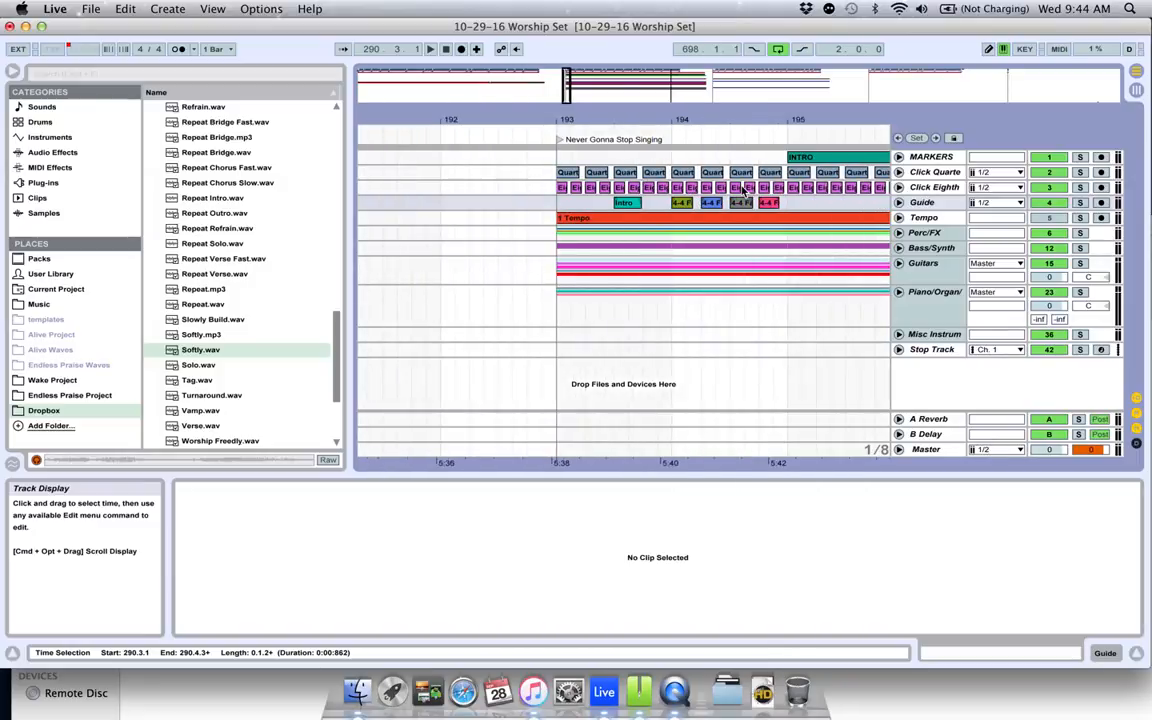
pyautogui.hscroll(20, 742, 191)
pyautogui.hscroll(20, 742, 191)
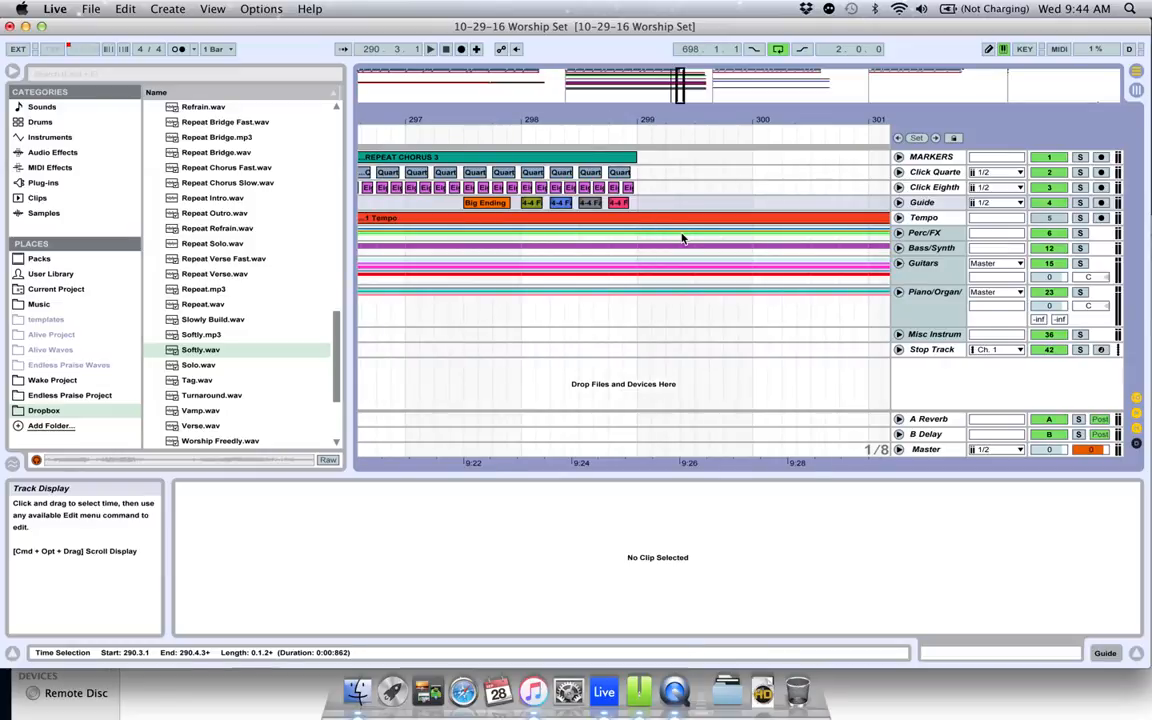
pyautogui.hscroll(2, 682, 238)
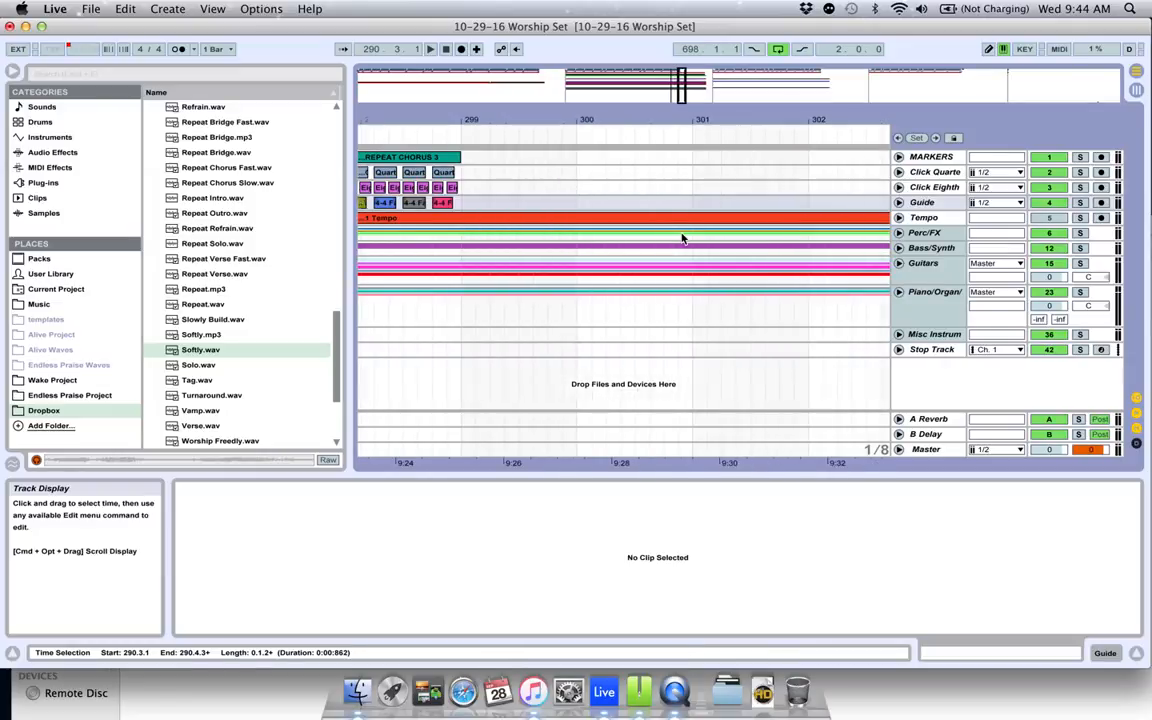
# Expand the Perc/FX group and examine the Drums (Live) waveform between bar 299 and the clip's end.
pyautogui.click(899, 233)
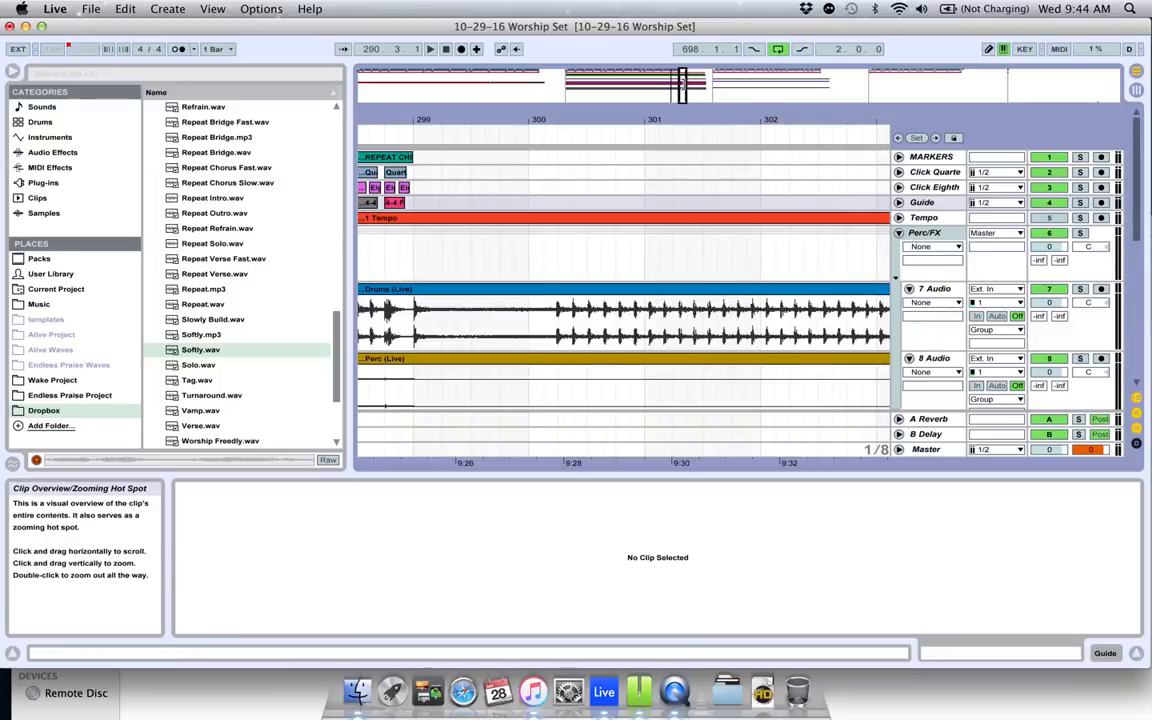
pyautogui.moveTo(683, 85); pyautogui.dragTo(680, 60)
pyautogui.hscroll(5, 649, 274)
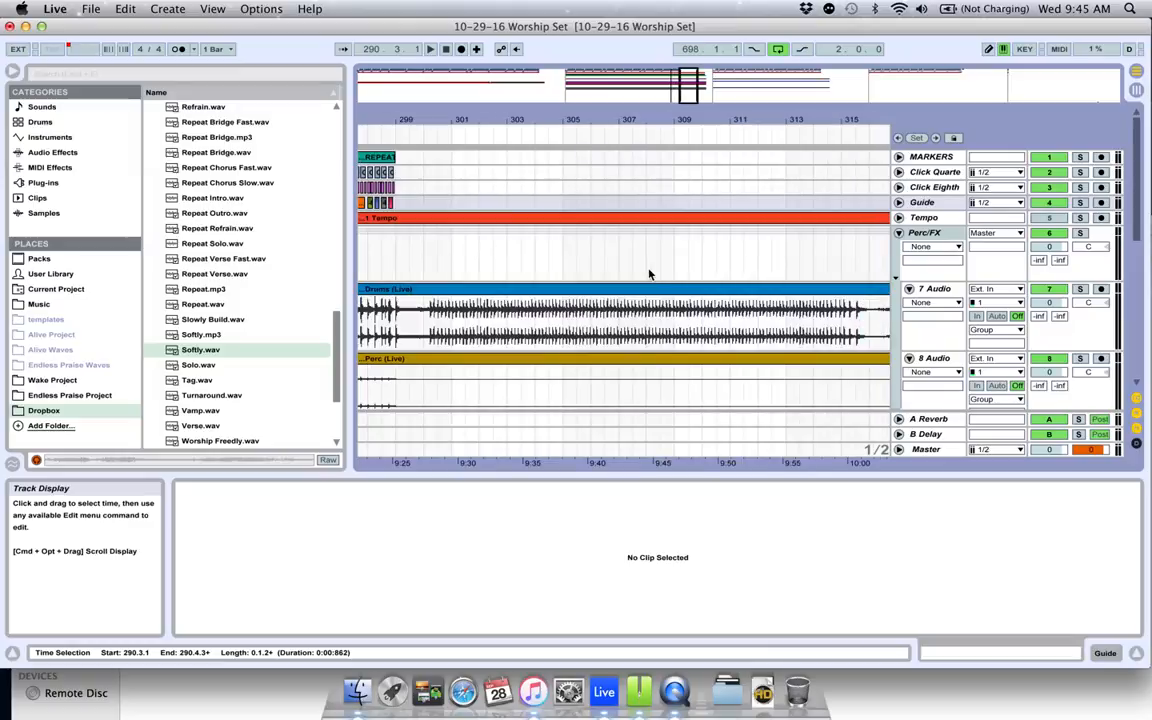
pyautogui.hscroll(6, 649, 274)
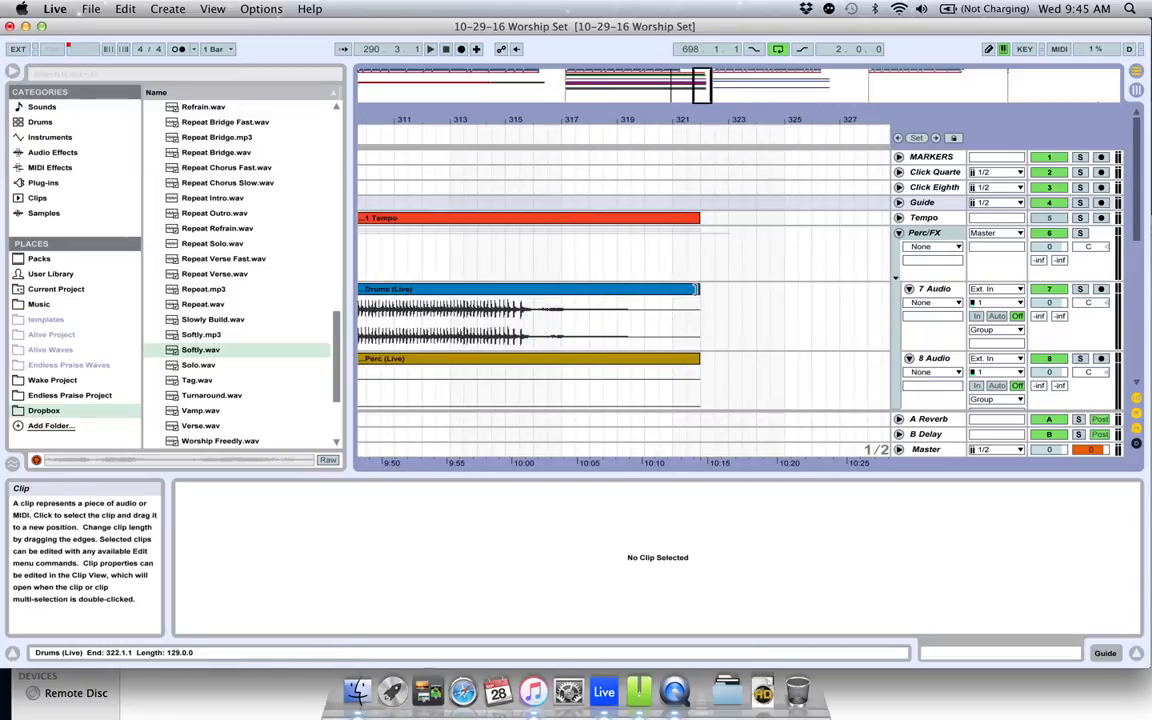
pyautogui.hscroll(-4, 697, 289)
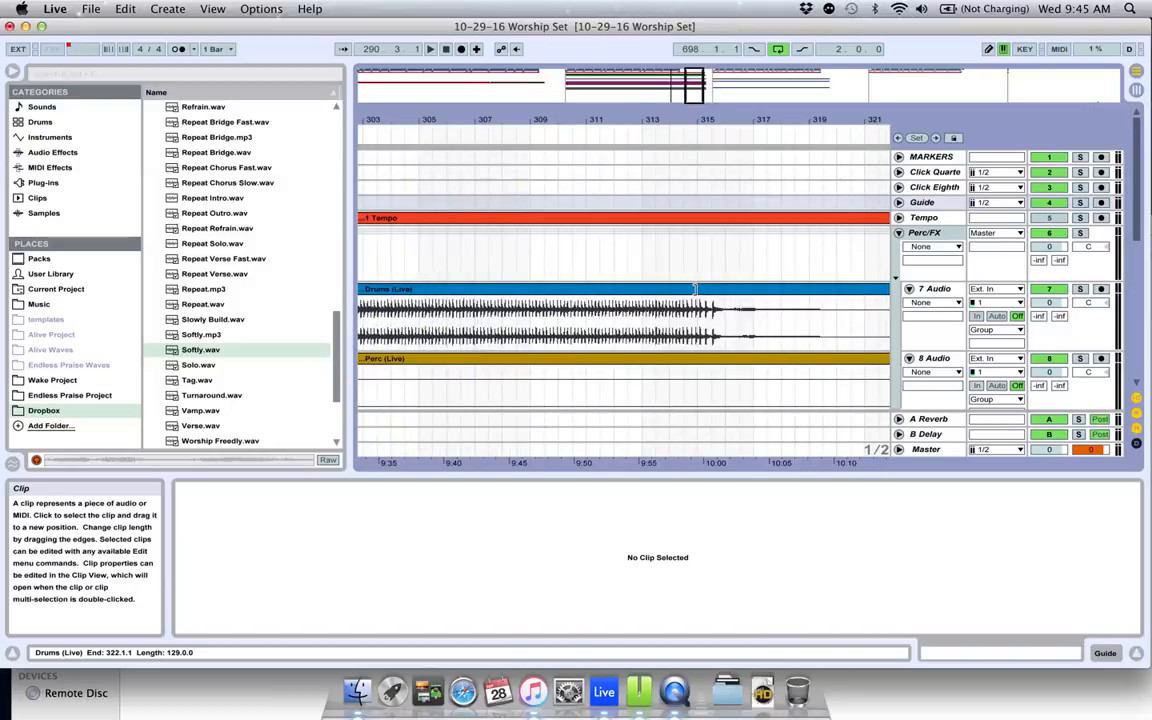
pyautogui.scroll(-5, 695, 289)
pyautogui.scroll(-3, 695, 289)
pyautogui.scroll(8, 695, 289)
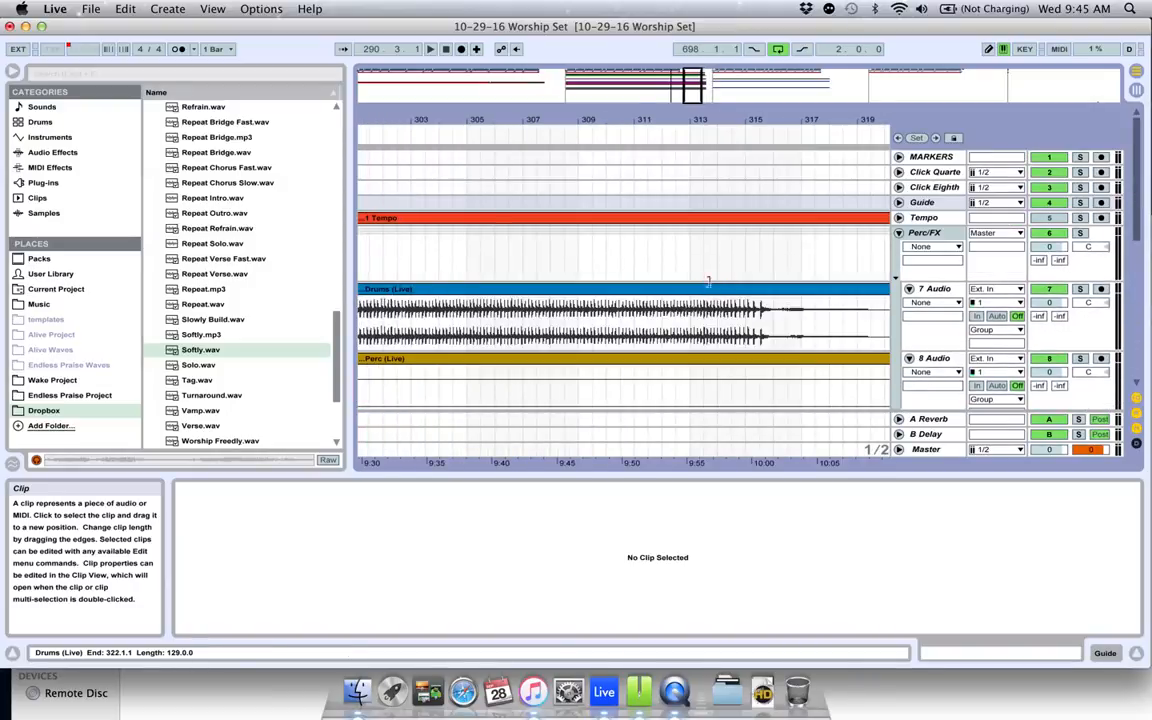
# Collapse the Perc/FX group and expand the Bass/Synth group to examine the end of the Bass waveform.
pyautogui.click(899, 234)
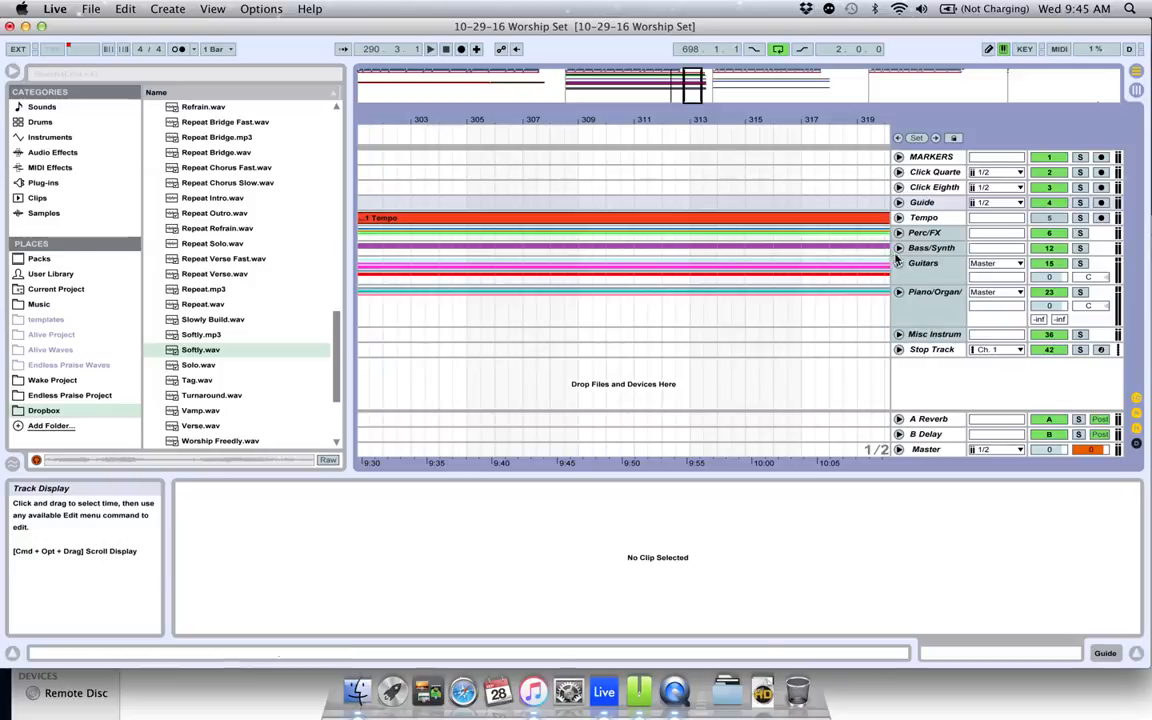
pyautogui.click(898, 248)
pyautogui.scroll(-1, 803, 296)
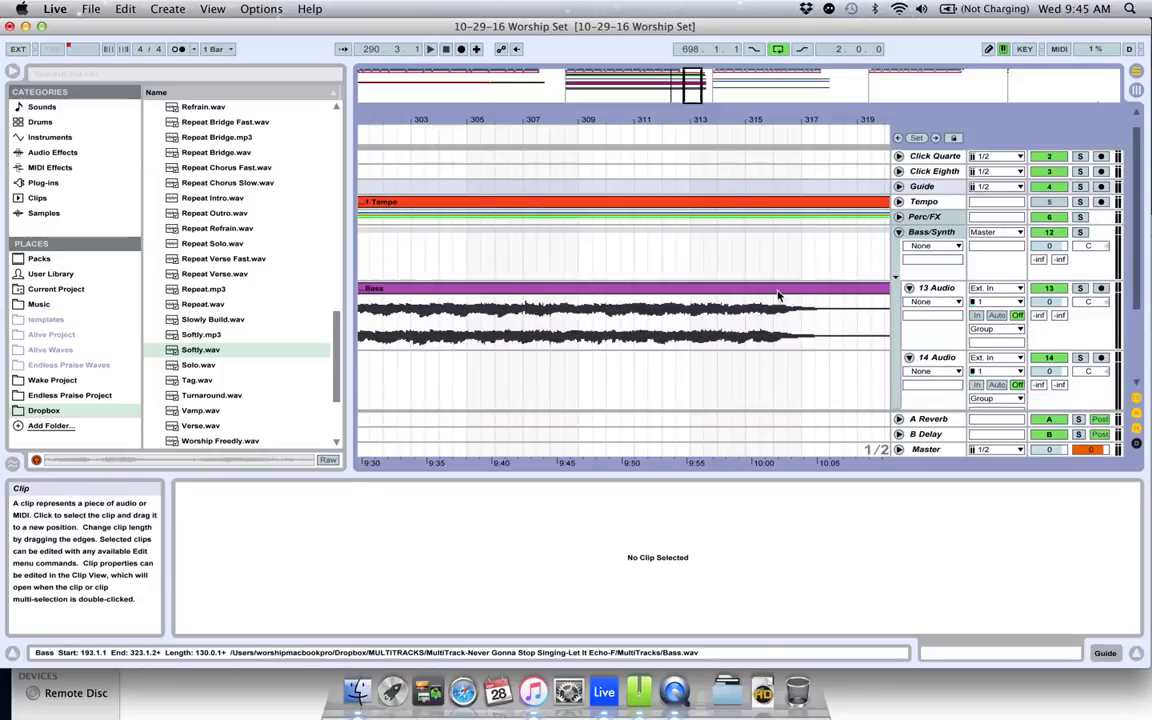
# Cut the Bass clip on track 13 Audio at bar 301 and delete everything from there to its end.
pyautogui.hscroll(-10, 779, 296)
pyautogui.moveTo(677, 310); pyautogui.dragTo(815, 310)
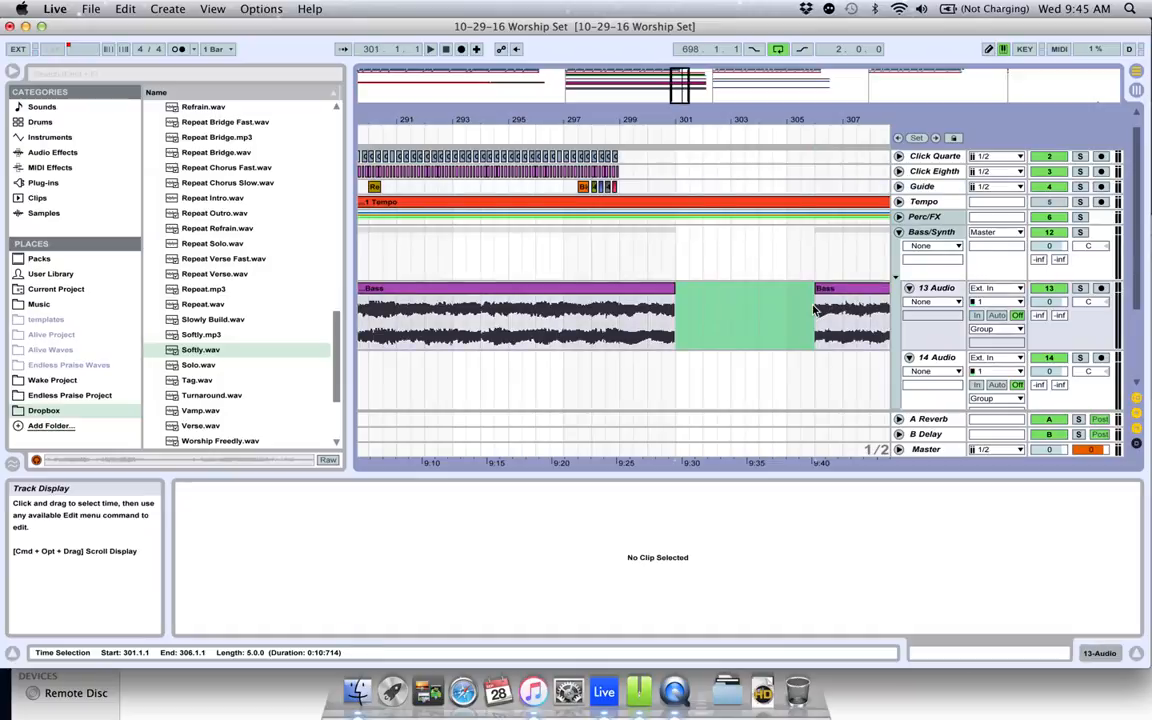
pyautogui.press('Delete')
pyautogui.click(831, 290)
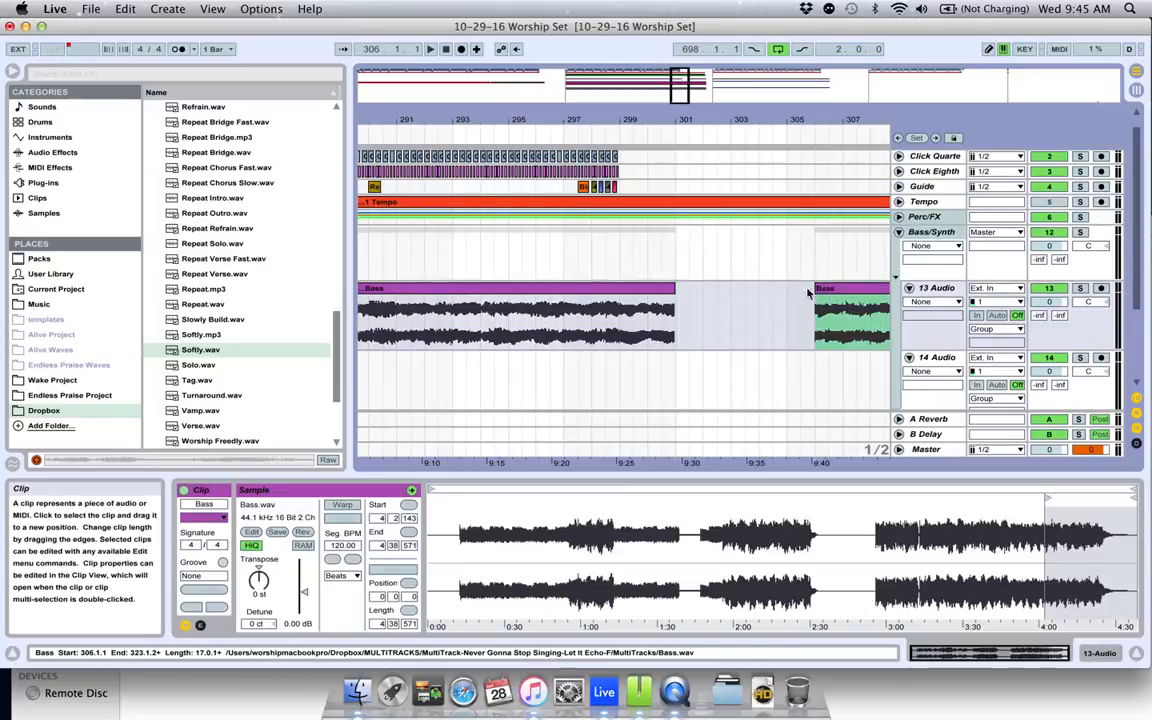
pyautogui.press('Delete')
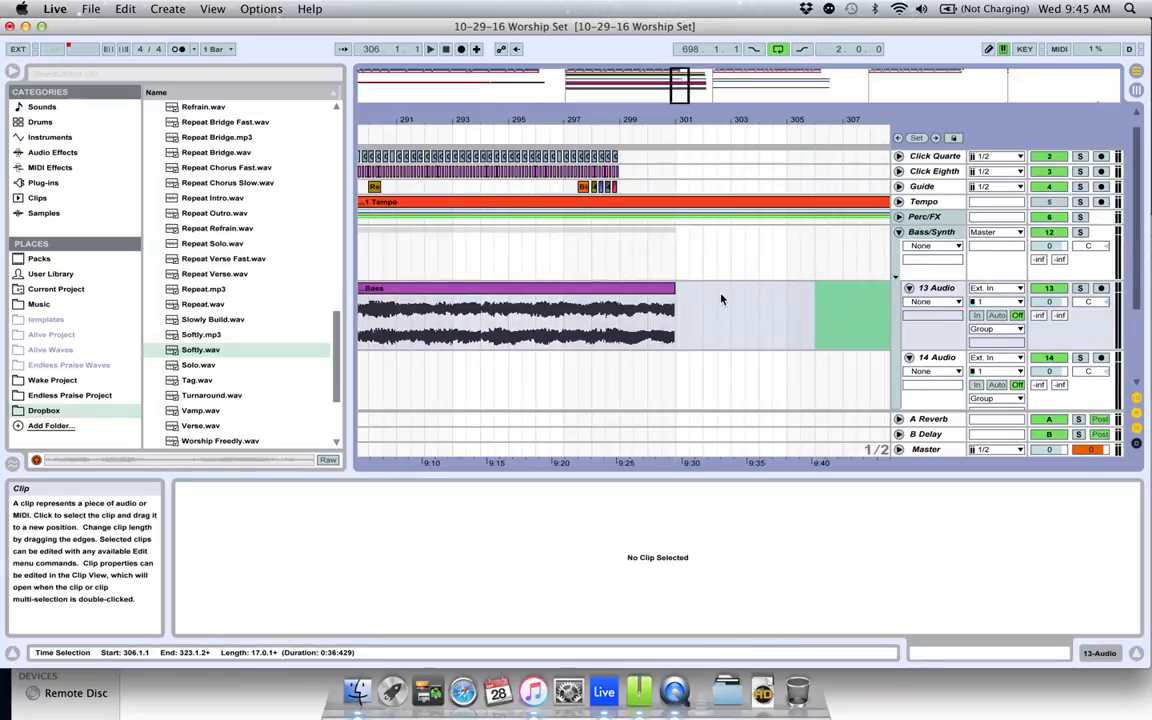
# Route track 13 Audio to Master, solo it and play the shortened Bass ending from bar 299.
pyautogui.click(1008, 335)
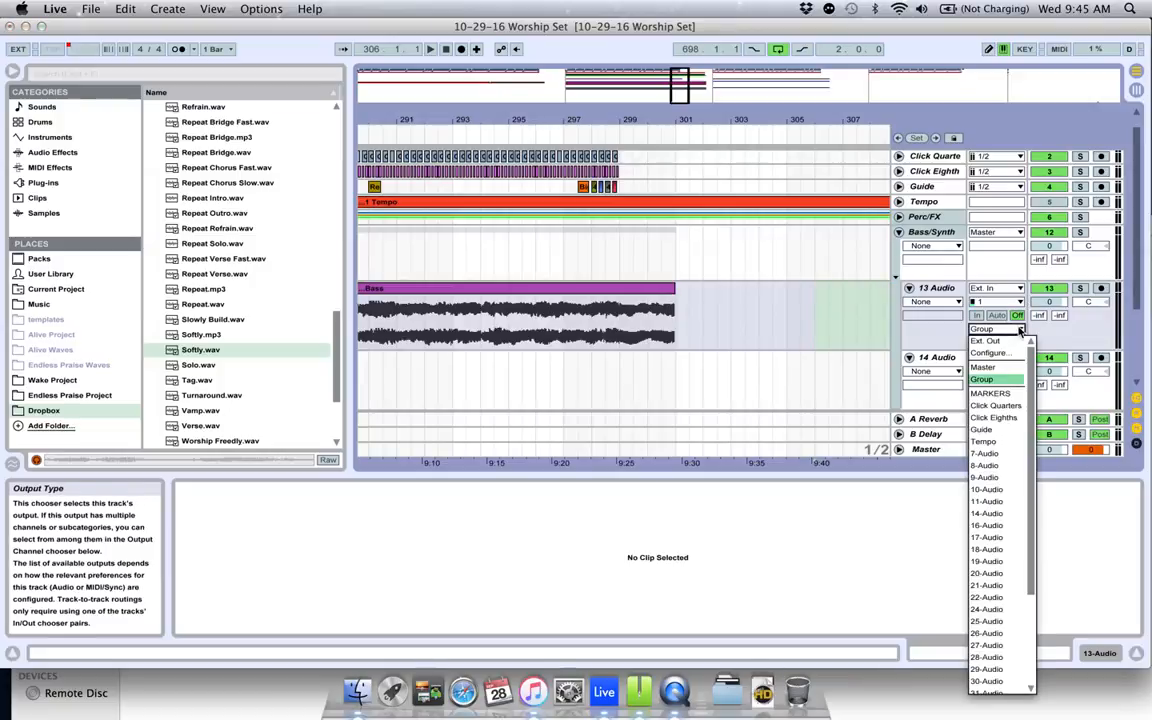
pyautogui.click(1003, 366)
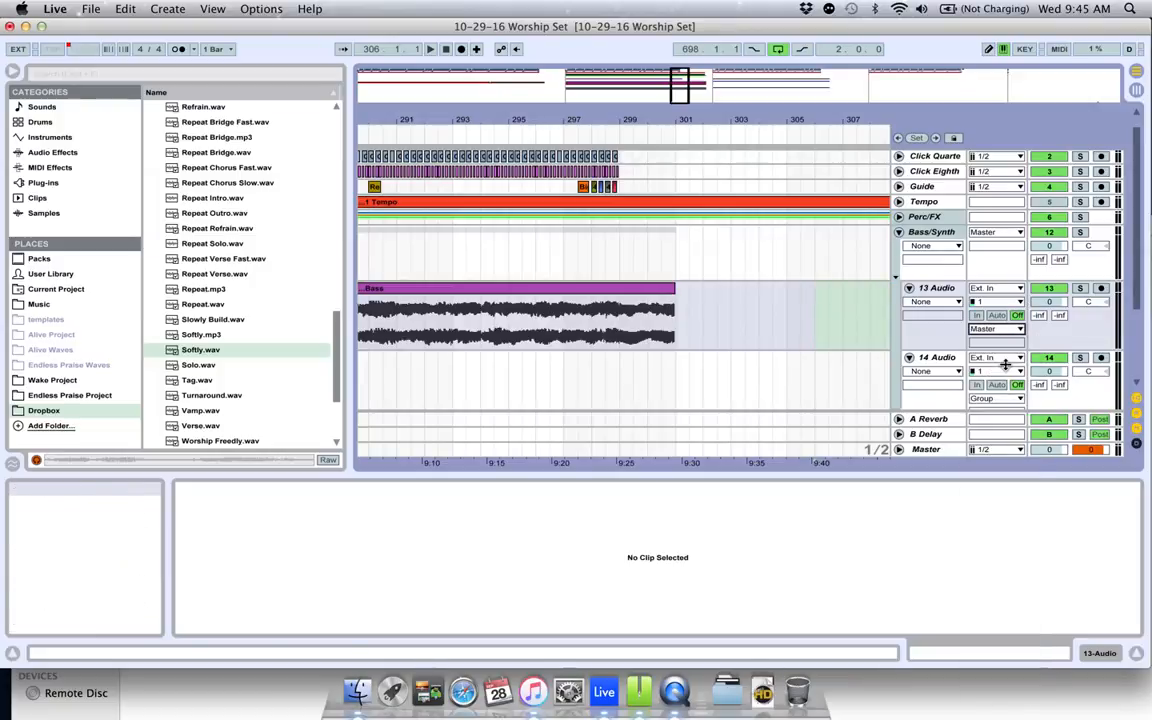
pyautogui.click(618, 262)
pyautogui.press('space')
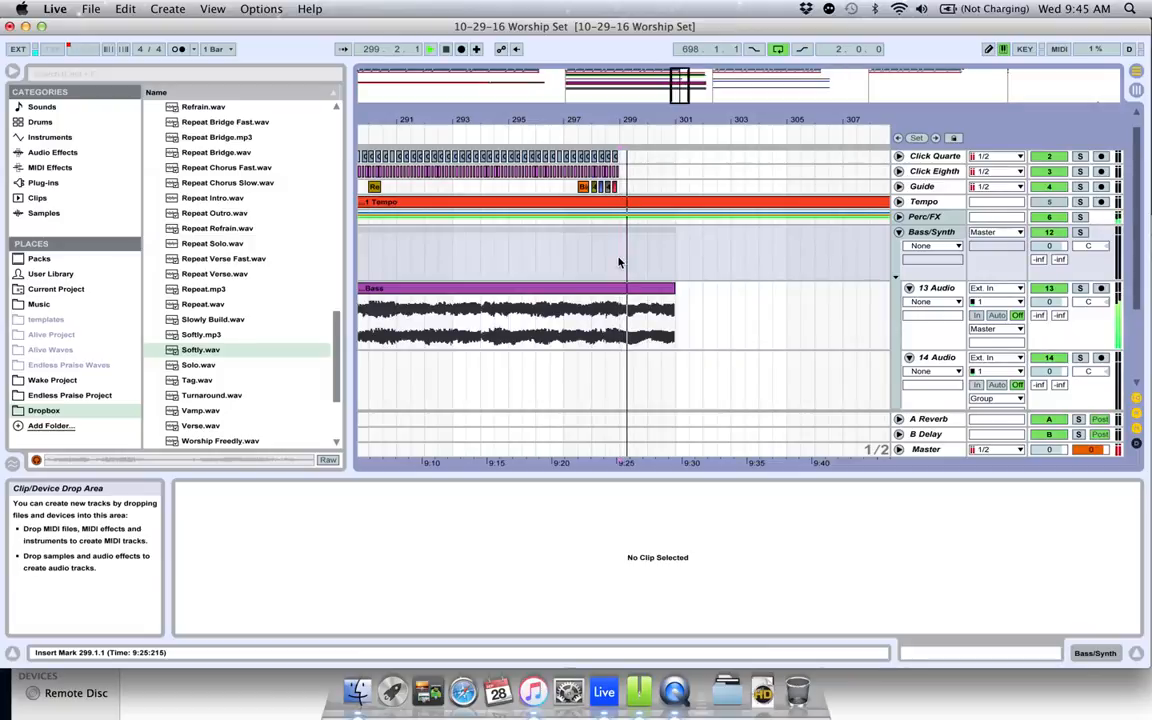
pyautogui.click(1080, 289)
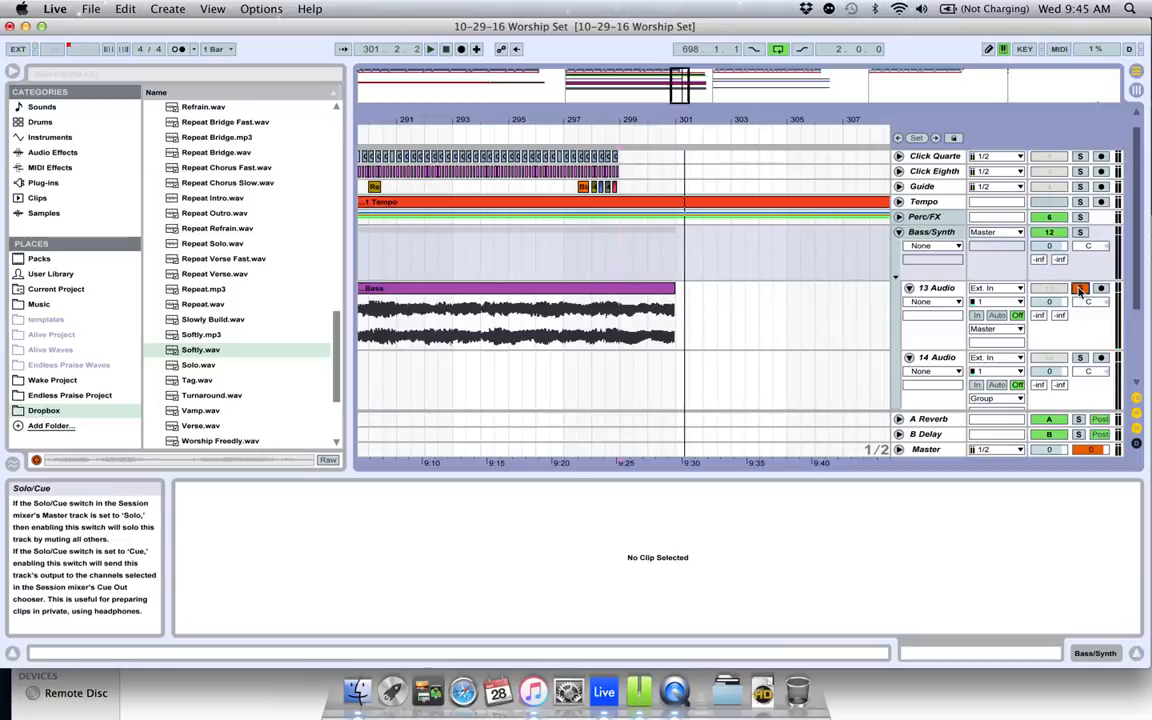
# Extend the Bass clip's end to bar 303 and display the Mixer's Track Volume automation on track 13 Audio.
pyautogui.moveTo(678, 288); pyautogui.dragTo(730, 287)
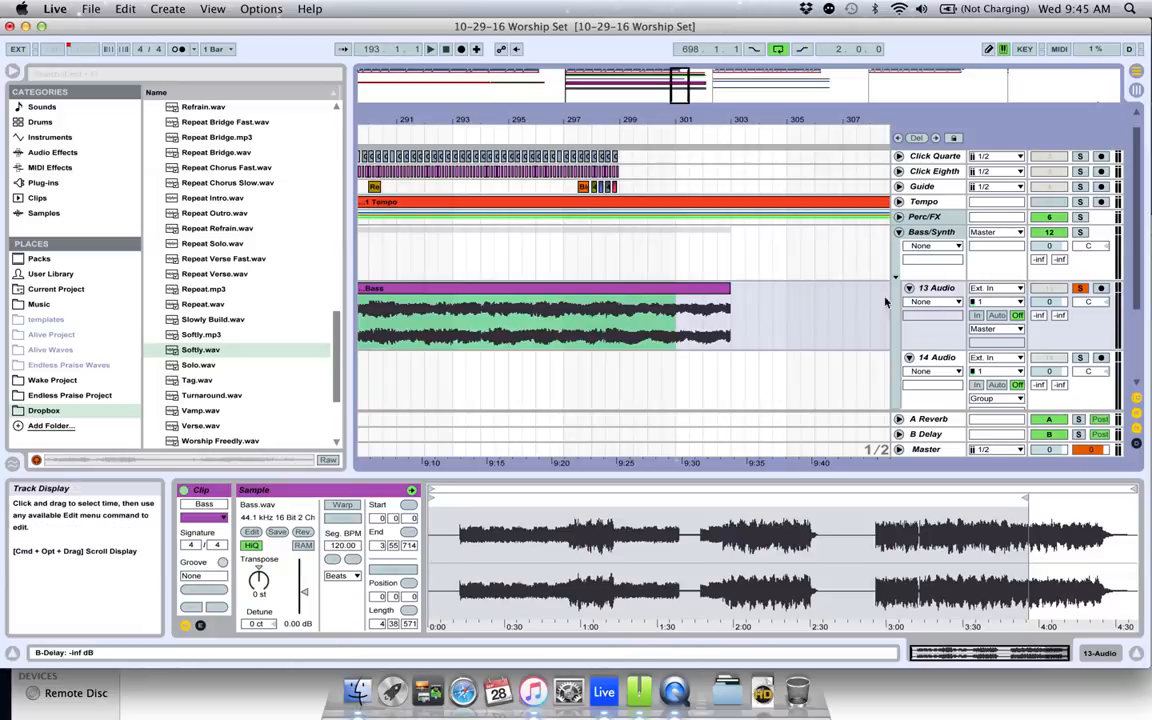
pyautogui.click(955, 303)
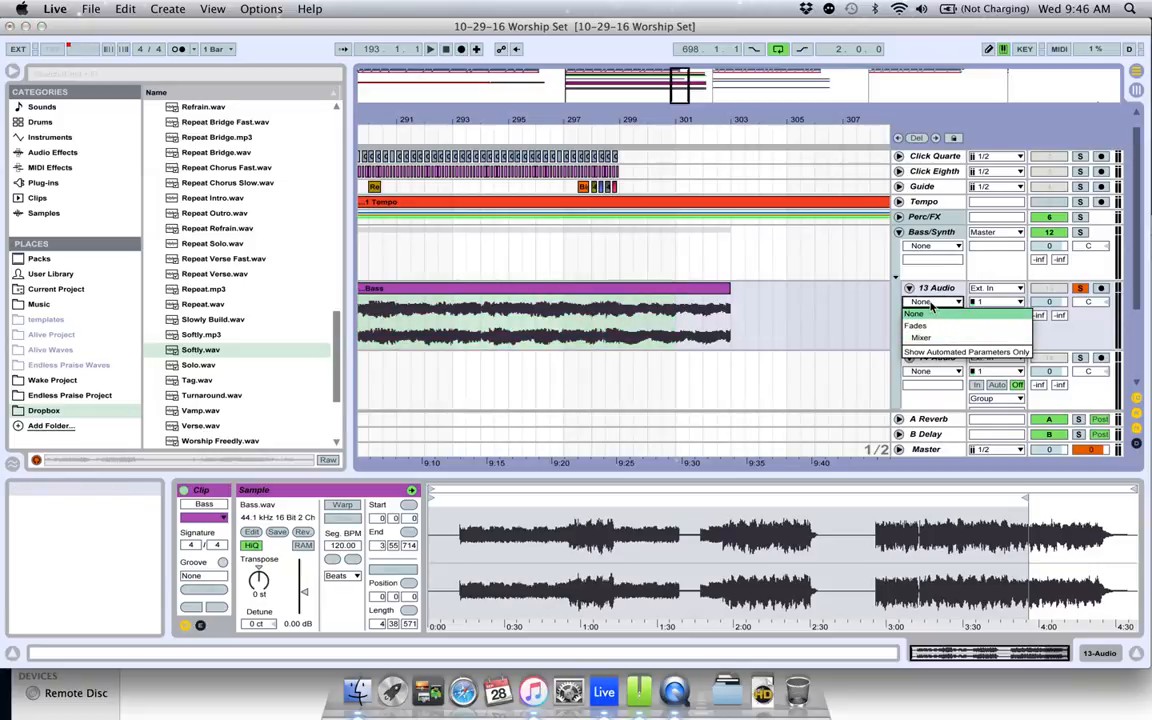
pyautogui.click(950, 339)
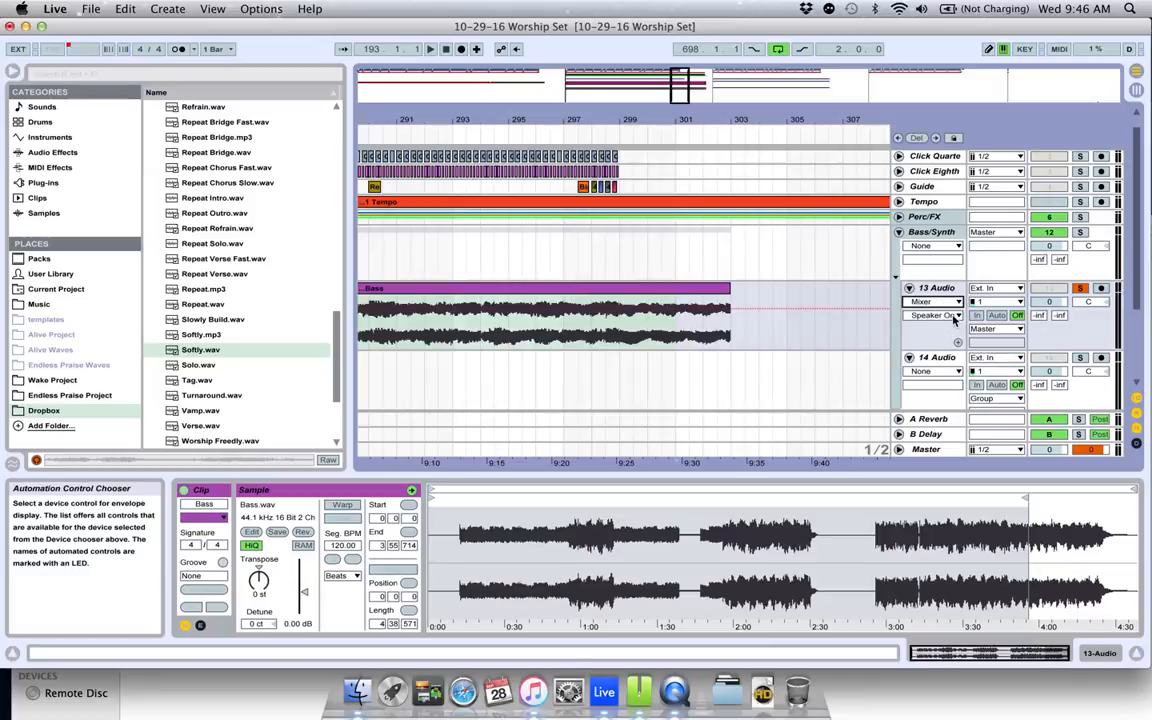
pyautogui.click(954, 316)
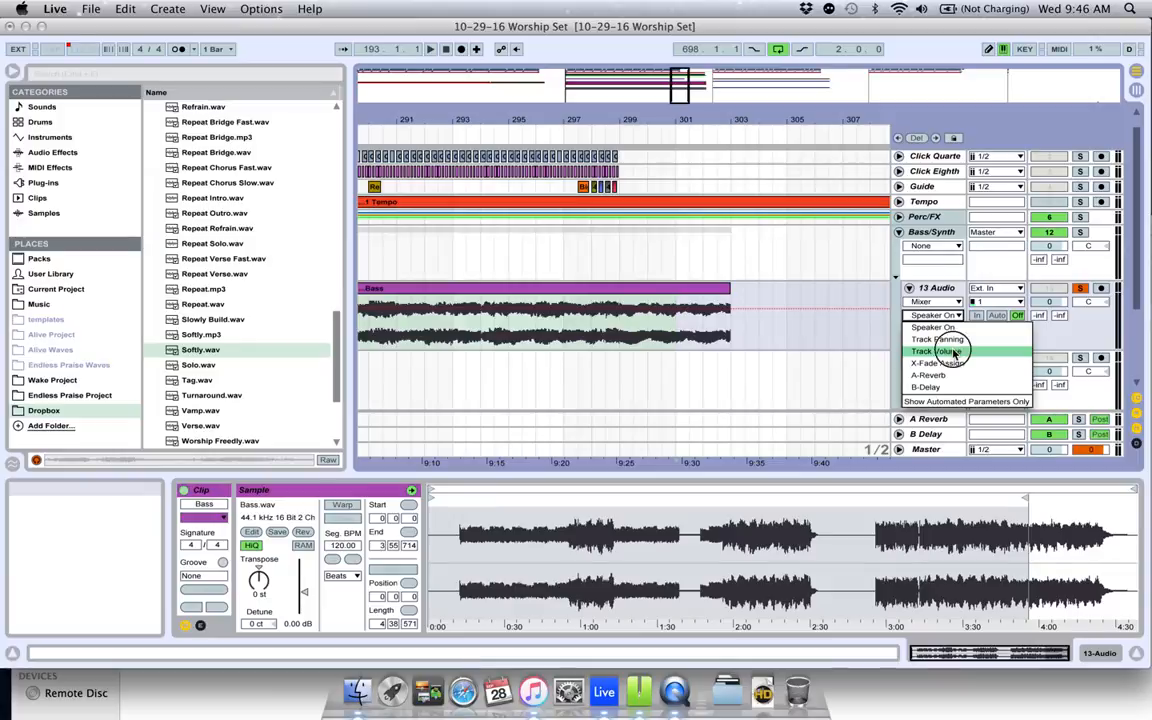
pyautogui.click(952, 350)
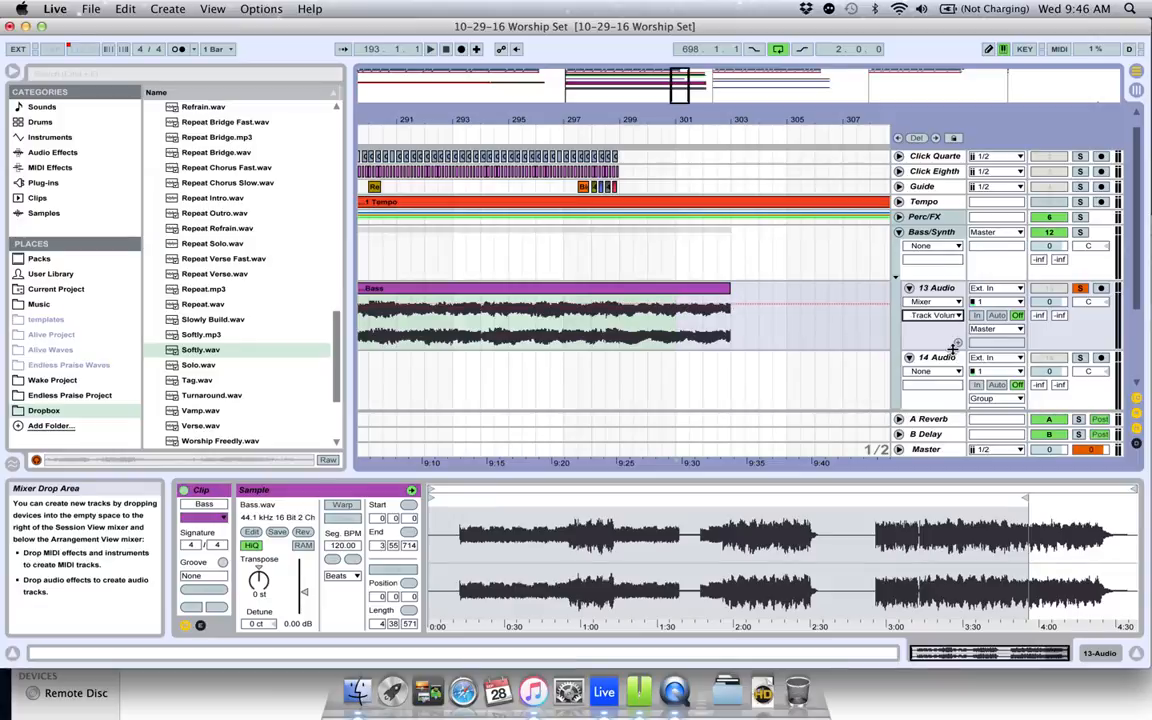
# Automate a Bass volume fade-out from 0.0 dB at about bar 299 down to silence at the clip's end near bar 303.
pyautogui.click(621, 305)
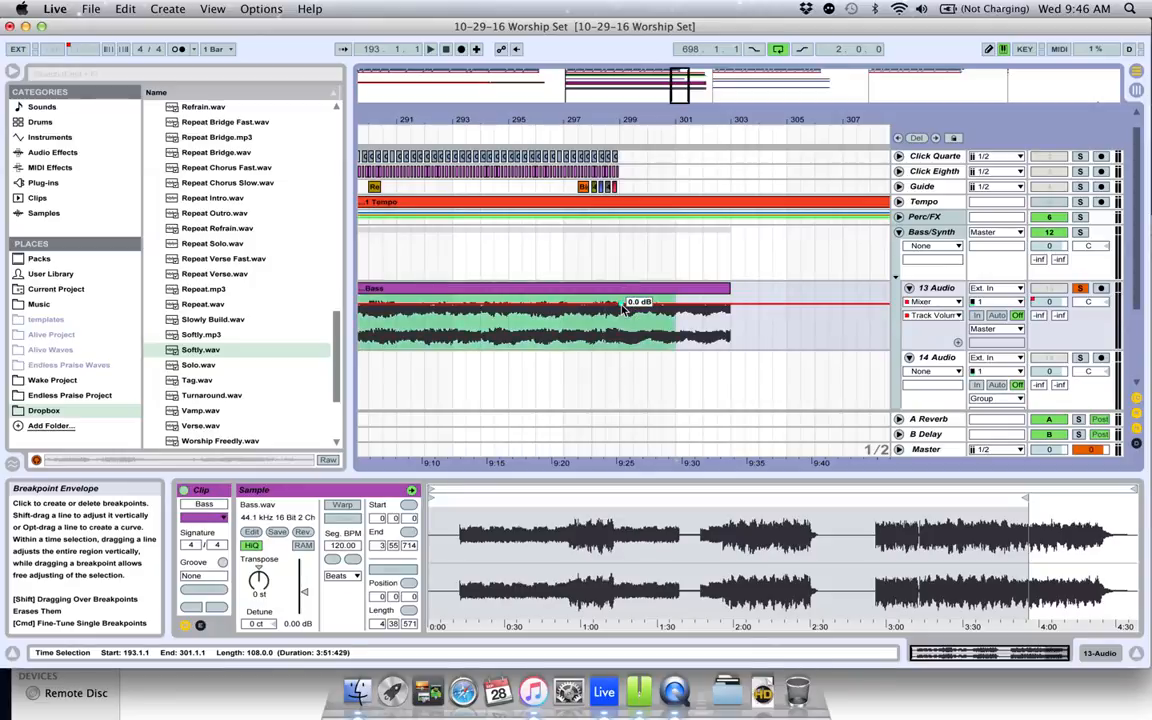
pyautogui.click(727, 305)
pyautogui.moveTo(727, 309)
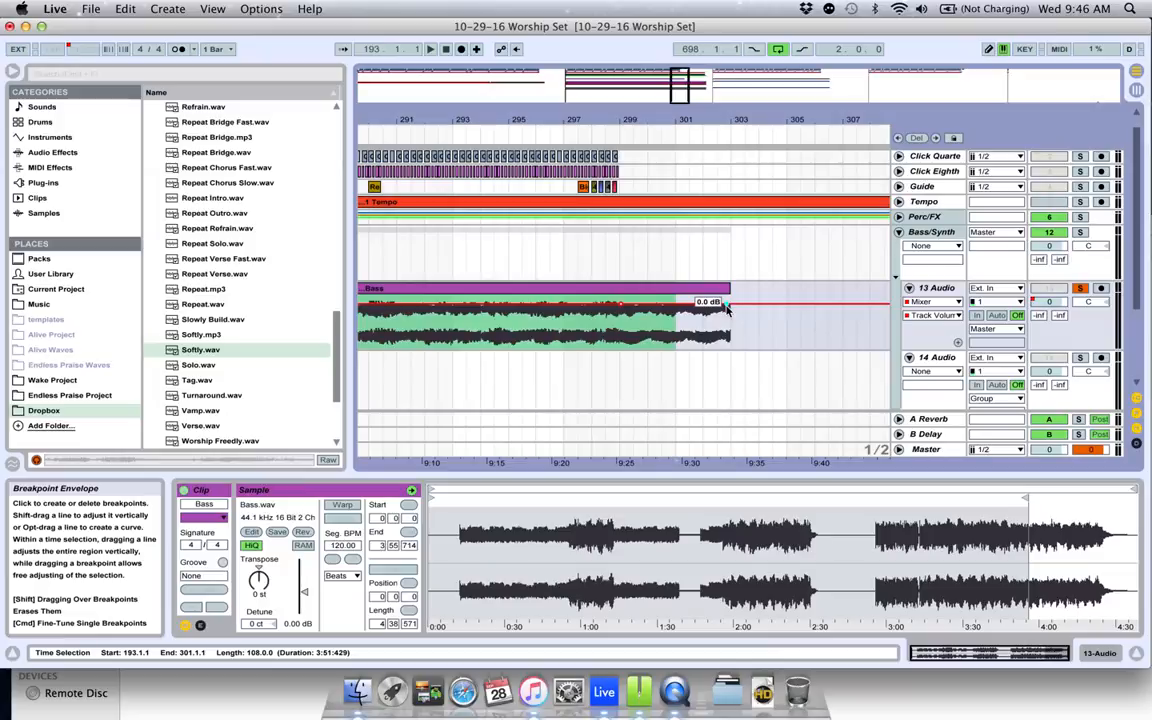
pyautogui.moveTo(727, 307); pyautogui.dragTo(727, 347)
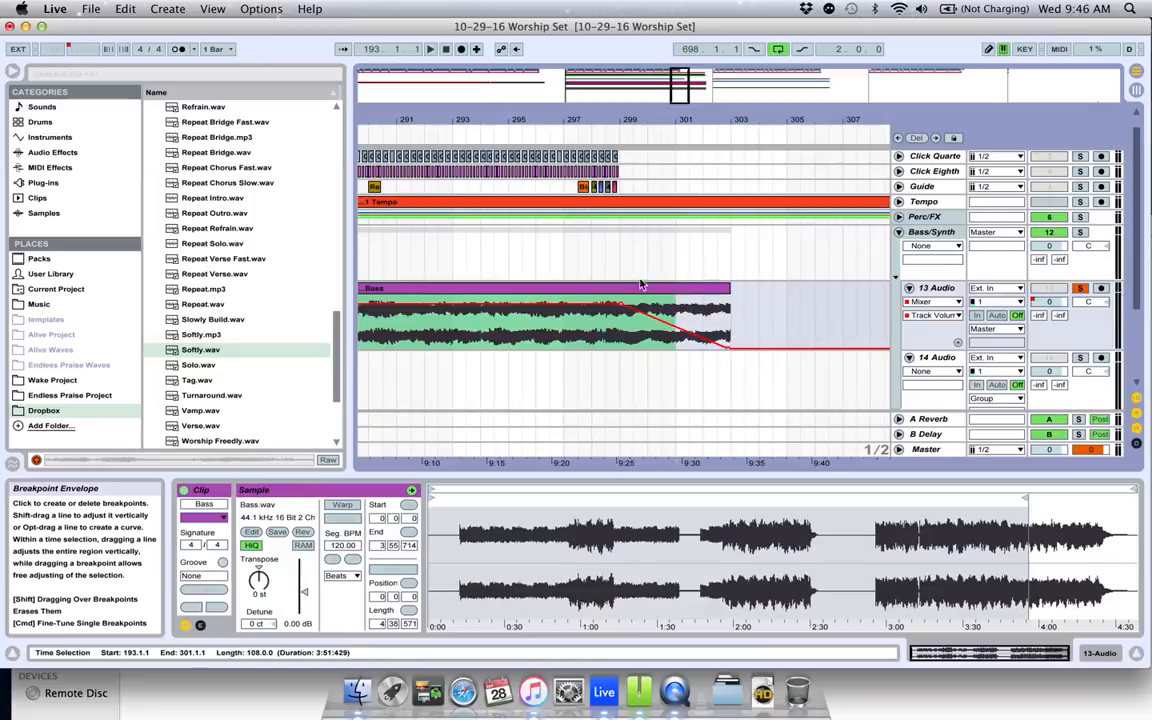
# Play the soloed Bass from bar 297 through the end of the fade-out.
pyautogui.click(564, 250)
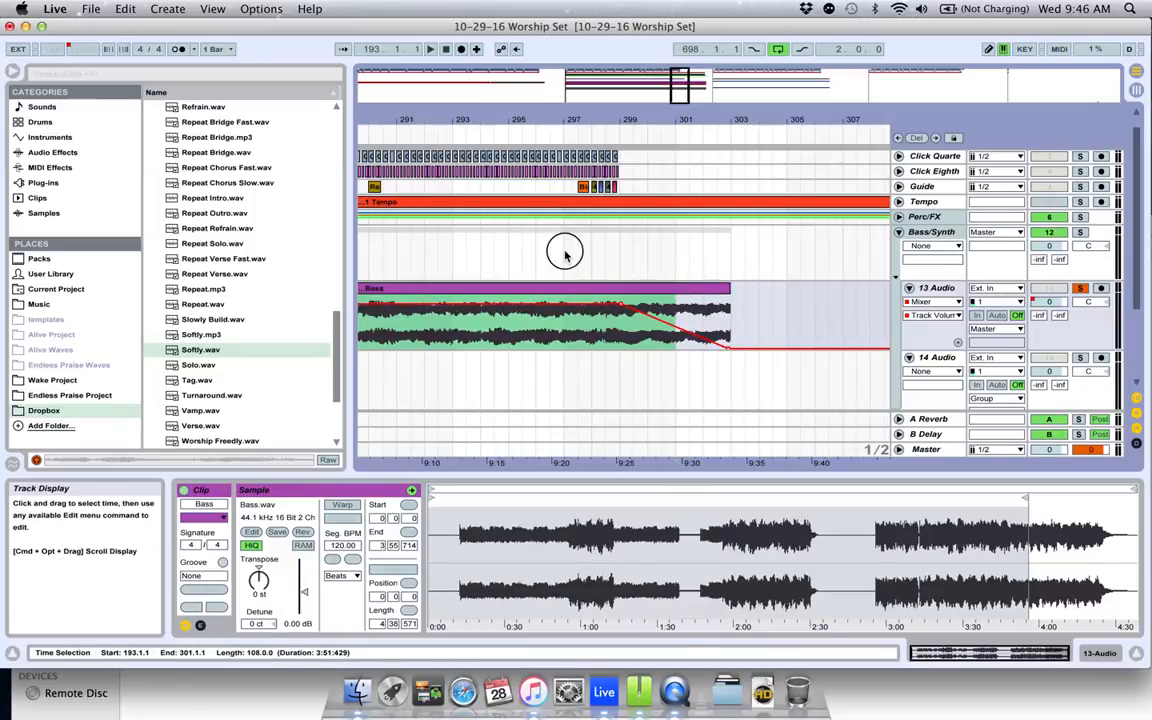
pyautogui.press('space')
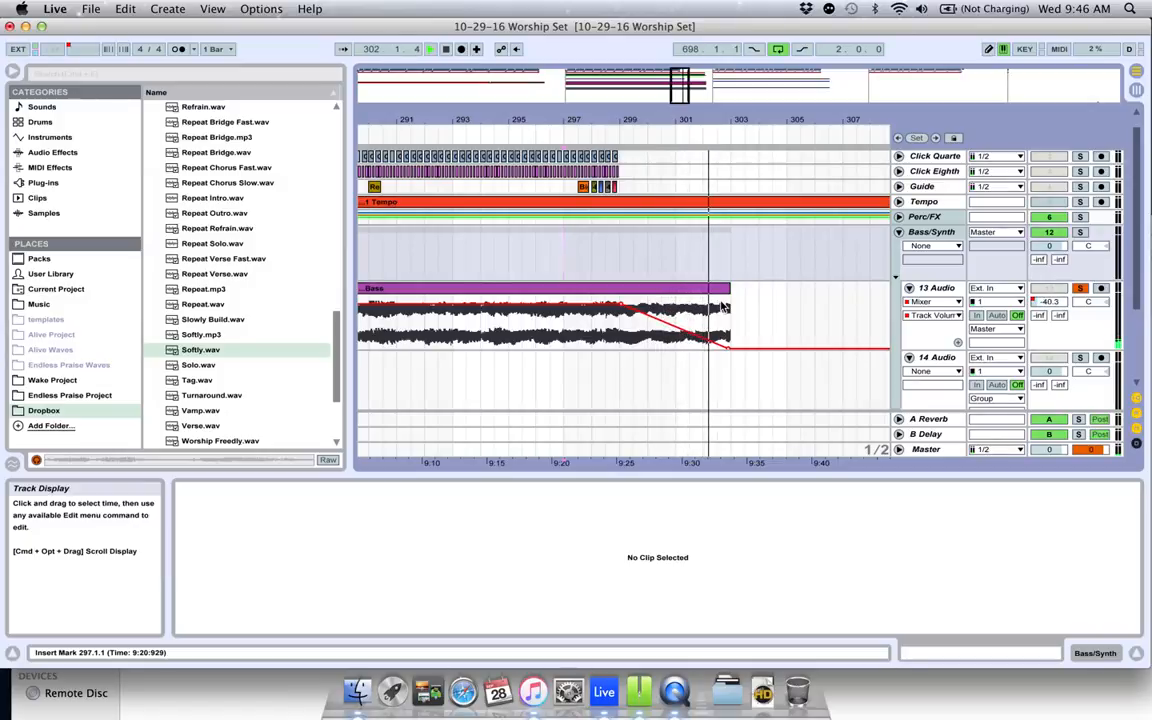
pyautogui.press('space')
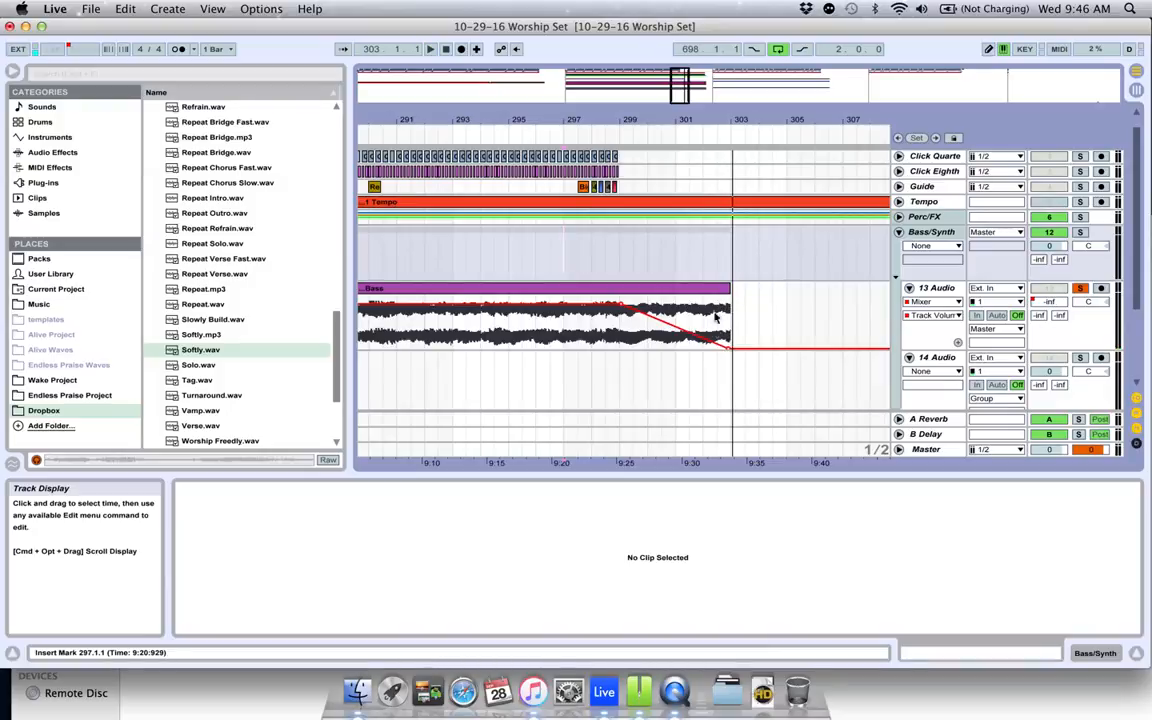
# Add two volume breakpoints at about bar 304 that bring track 13 Audio back to 0.0 dB for the next song.
pyautogui.click(764, 352)
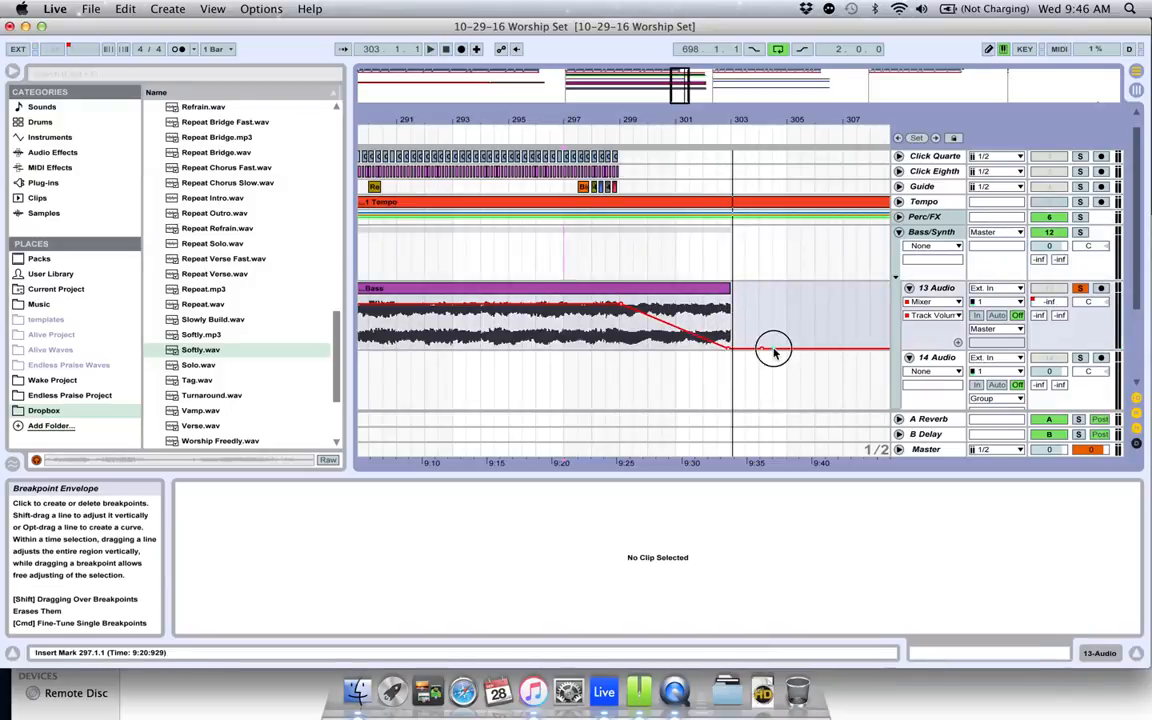
pyautogui.moveTo(773, 352); pyautogui.dragTo(762, 303)
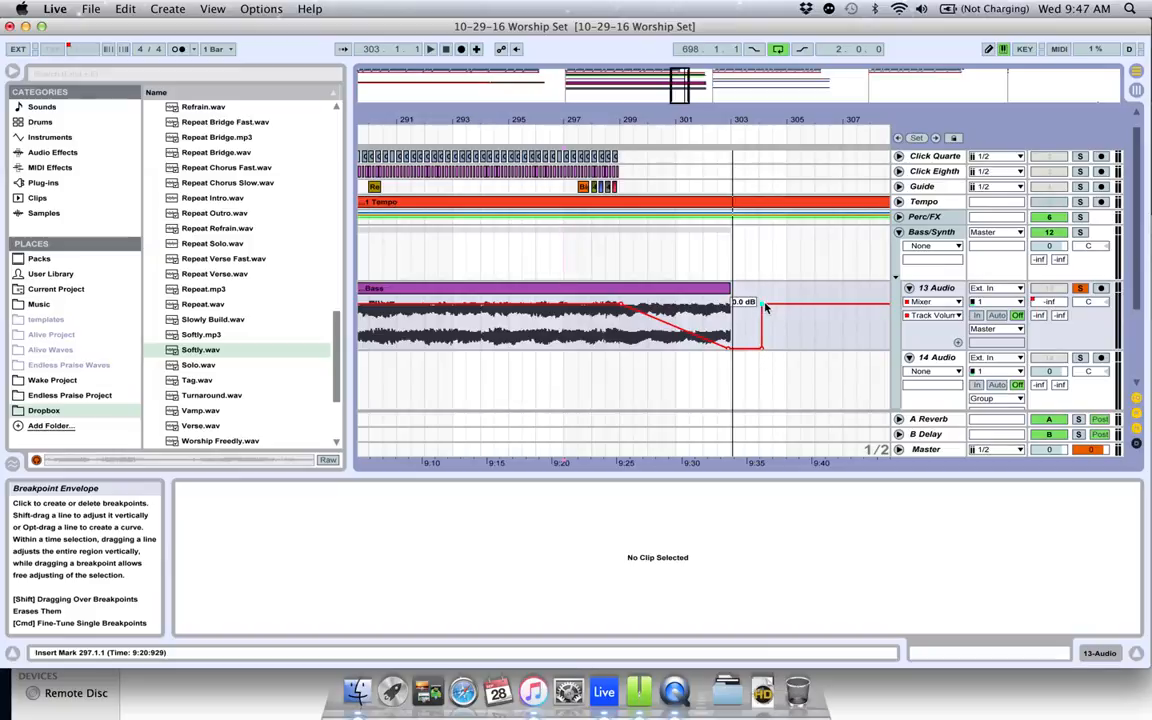
pyautogui.hscroll(10, 817, 328)
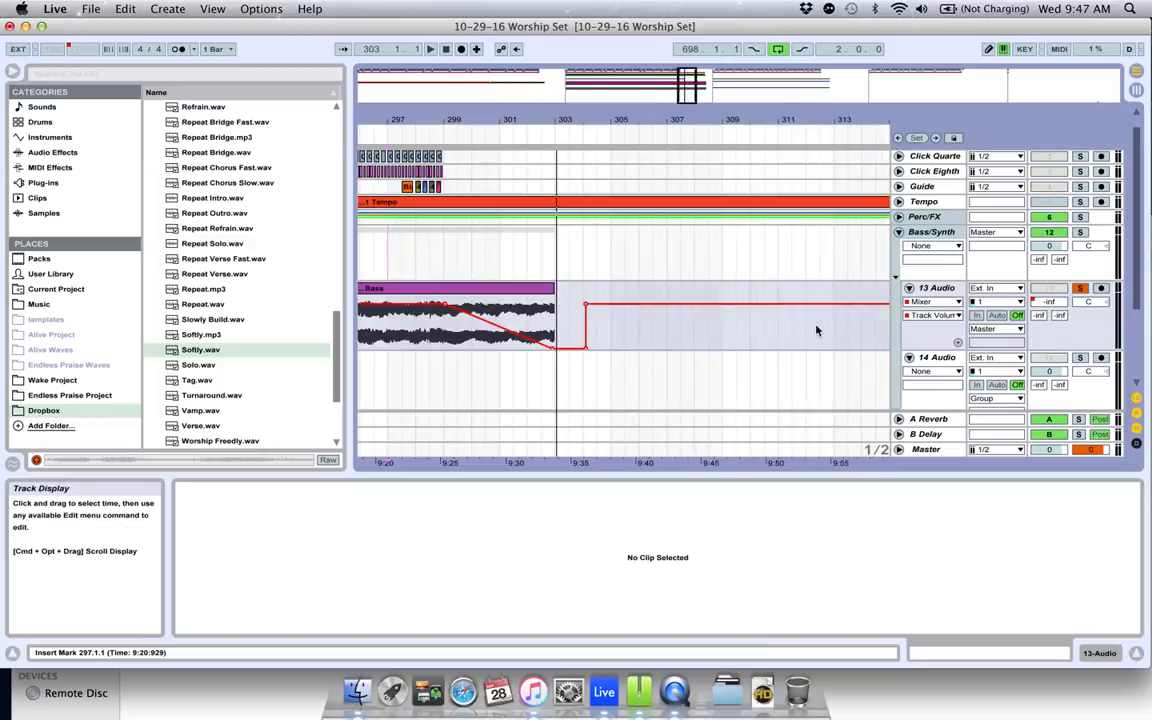
pyautogui.hscroll(4, 817, 328)
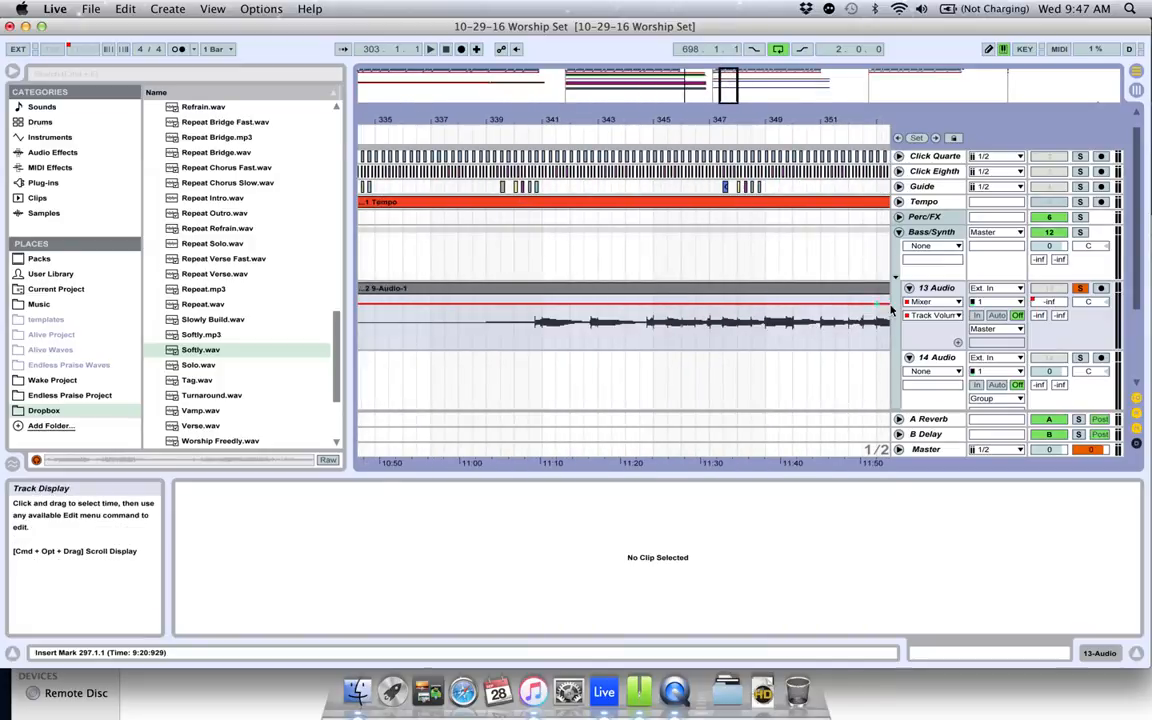
# Turn off solo on track 13 Audio after checking the start of Greater, and return to the Repeat Chorus 3 section.
pyautogui.scroll(1, 735, 281)
pyautogui.hscroll(-10, 735, 281)
pyautogui.scroll(-3, 735, 281)
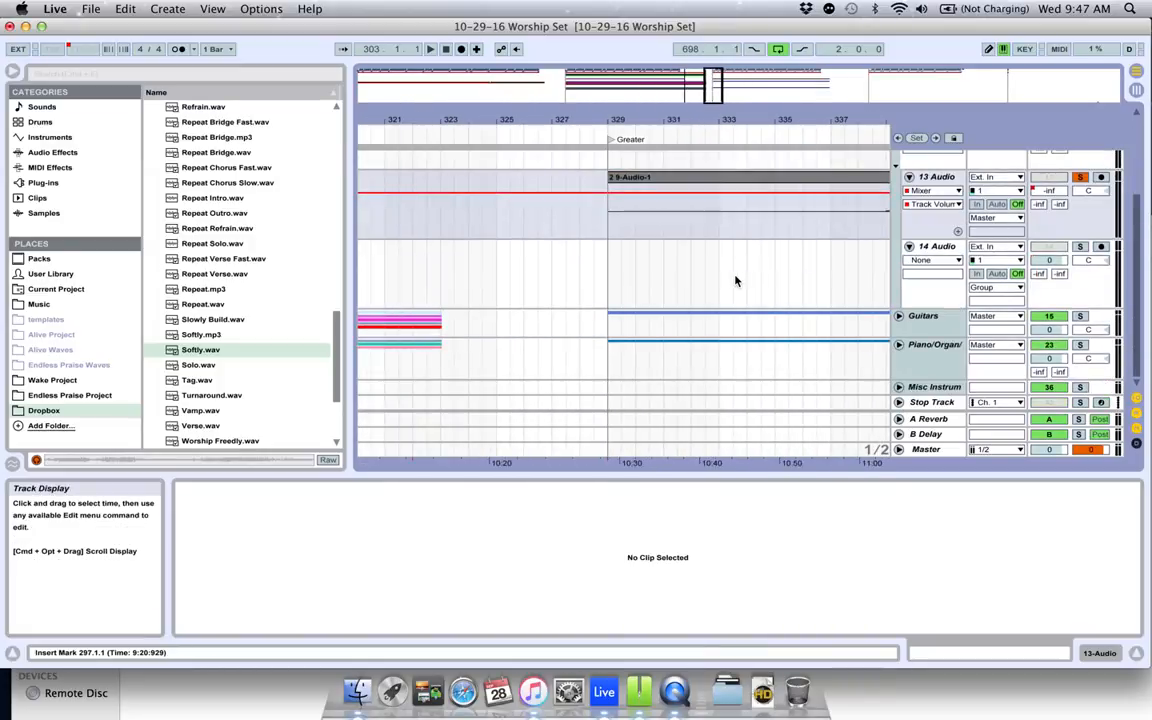
pyautogui.scroll(3, 735, 281)
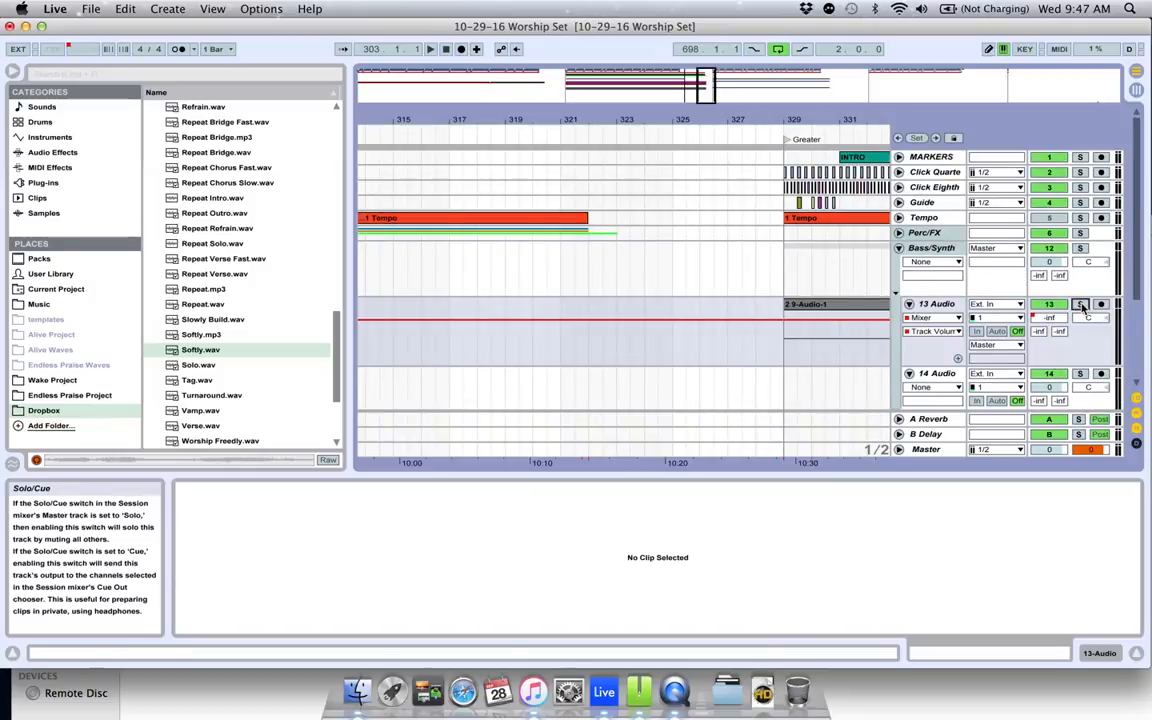
pyautogui.hscroll(-6, 708, 253)
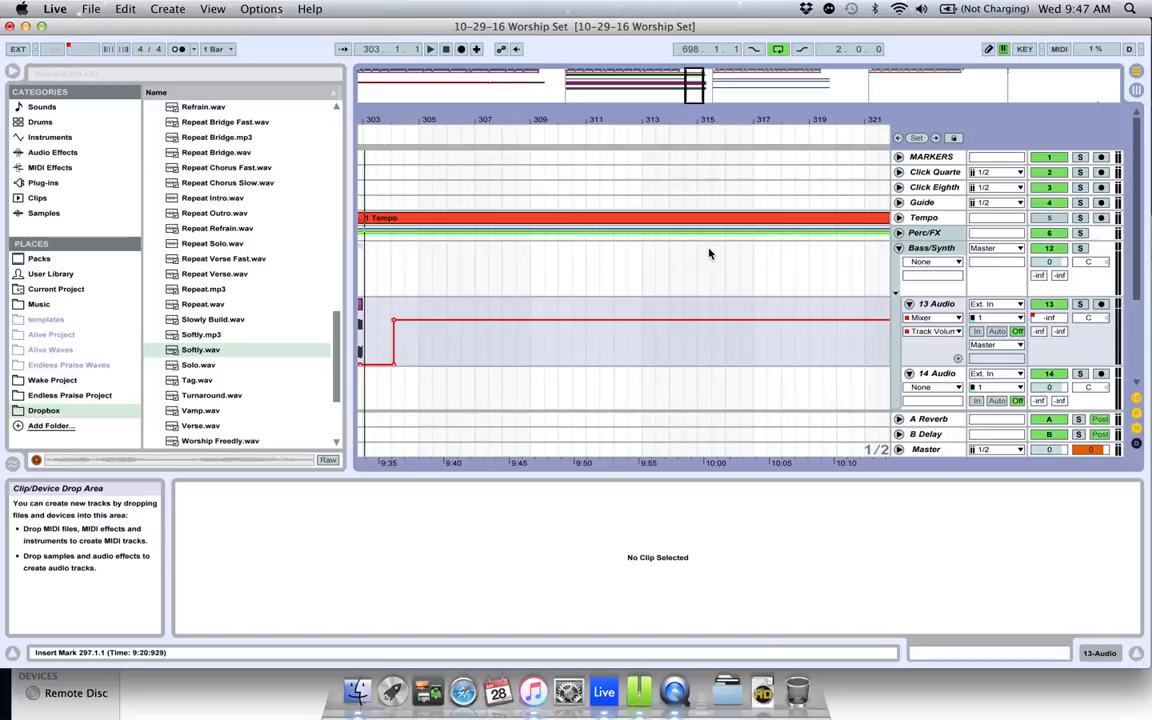
pyautogui.hscroll(-11, 708, 253)
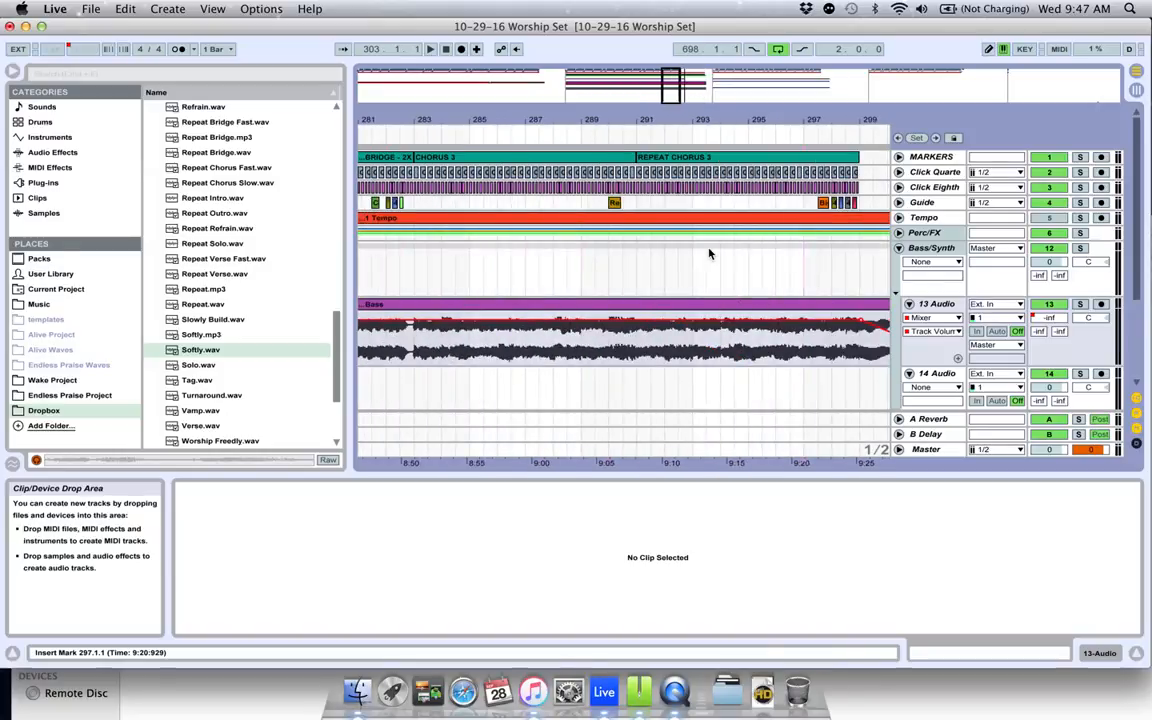